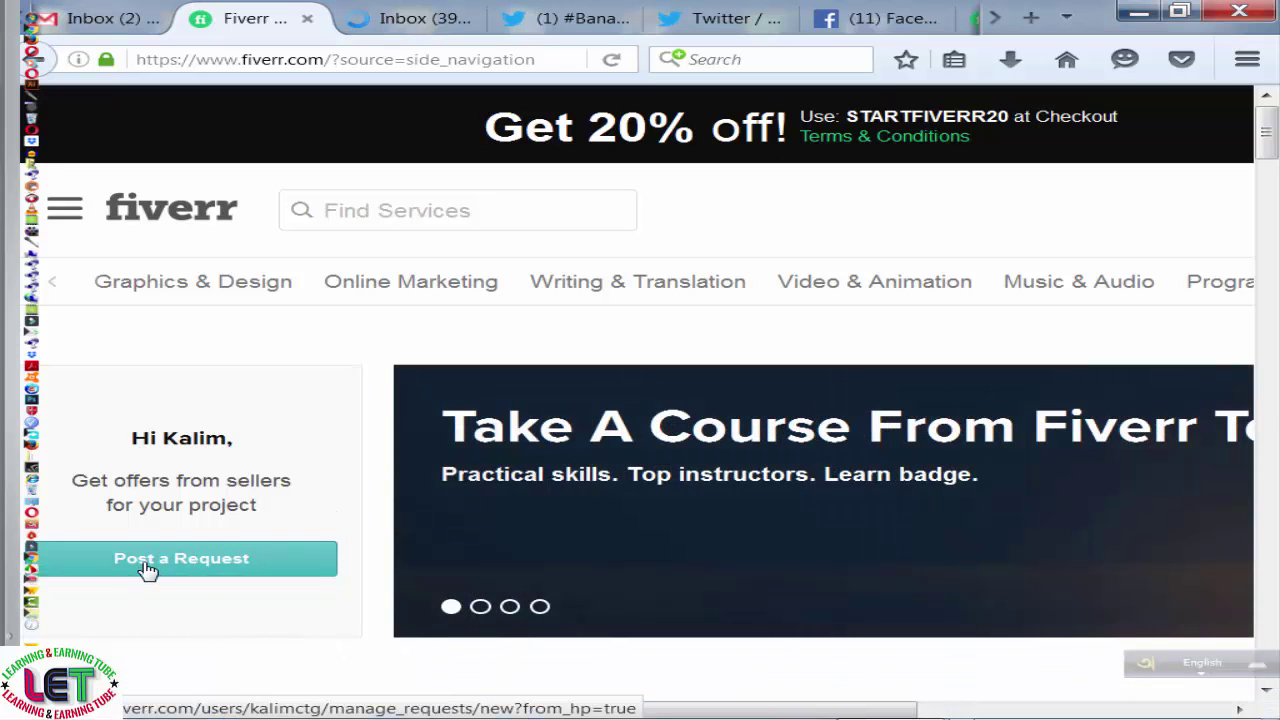
Open the form for posting a request to the seller community and look over its fields.
click(147, 570)
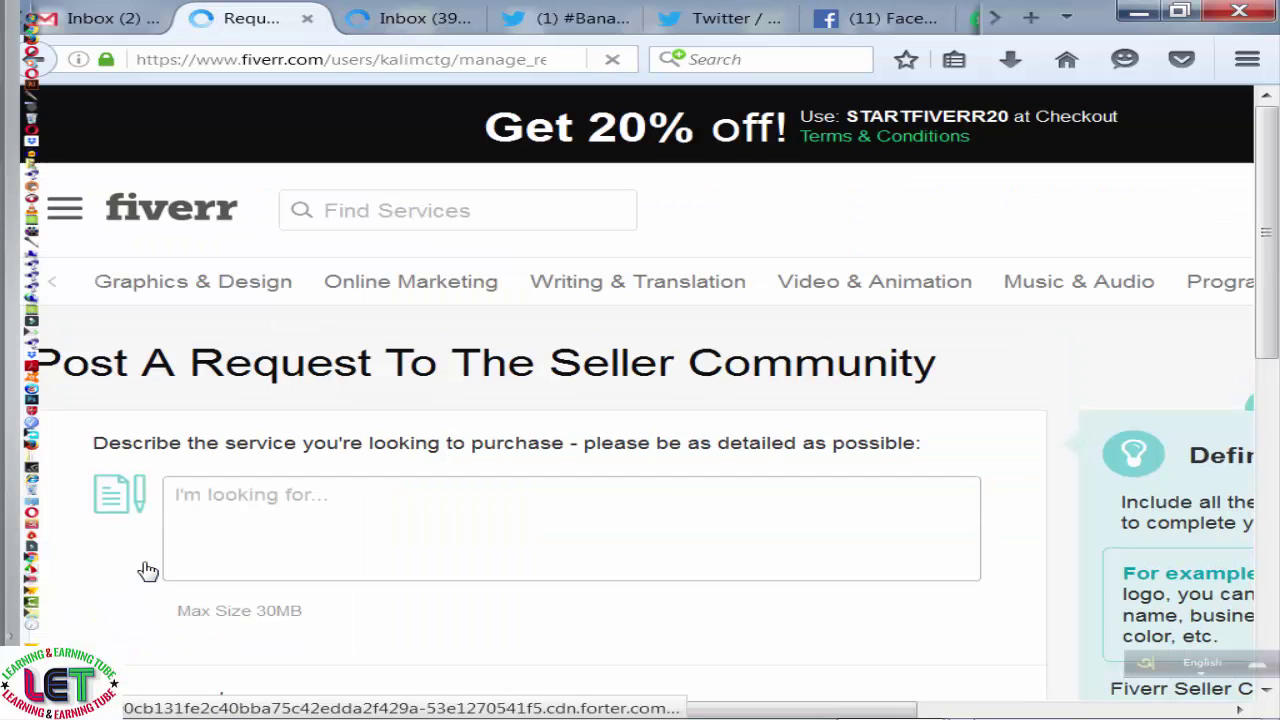
scroll(254, 513, down, 2)
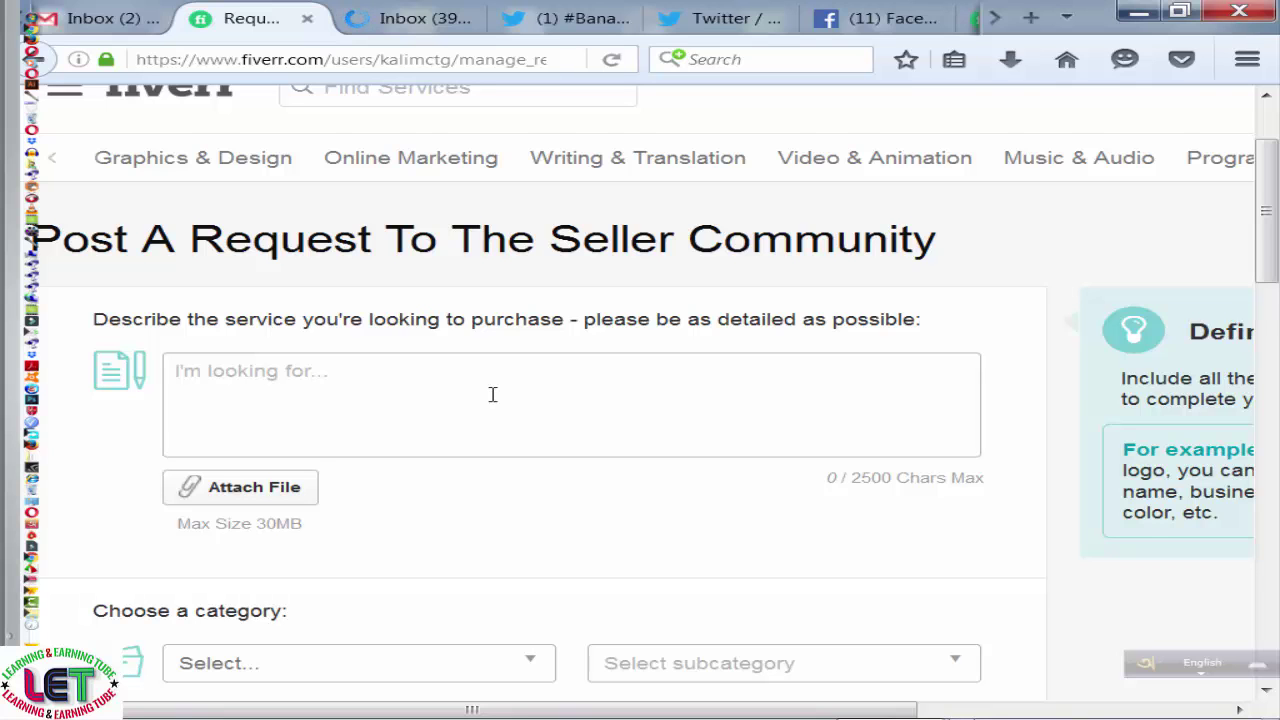
scroll(490, 402, down, 5)
scroll(492, 401, down, 2)
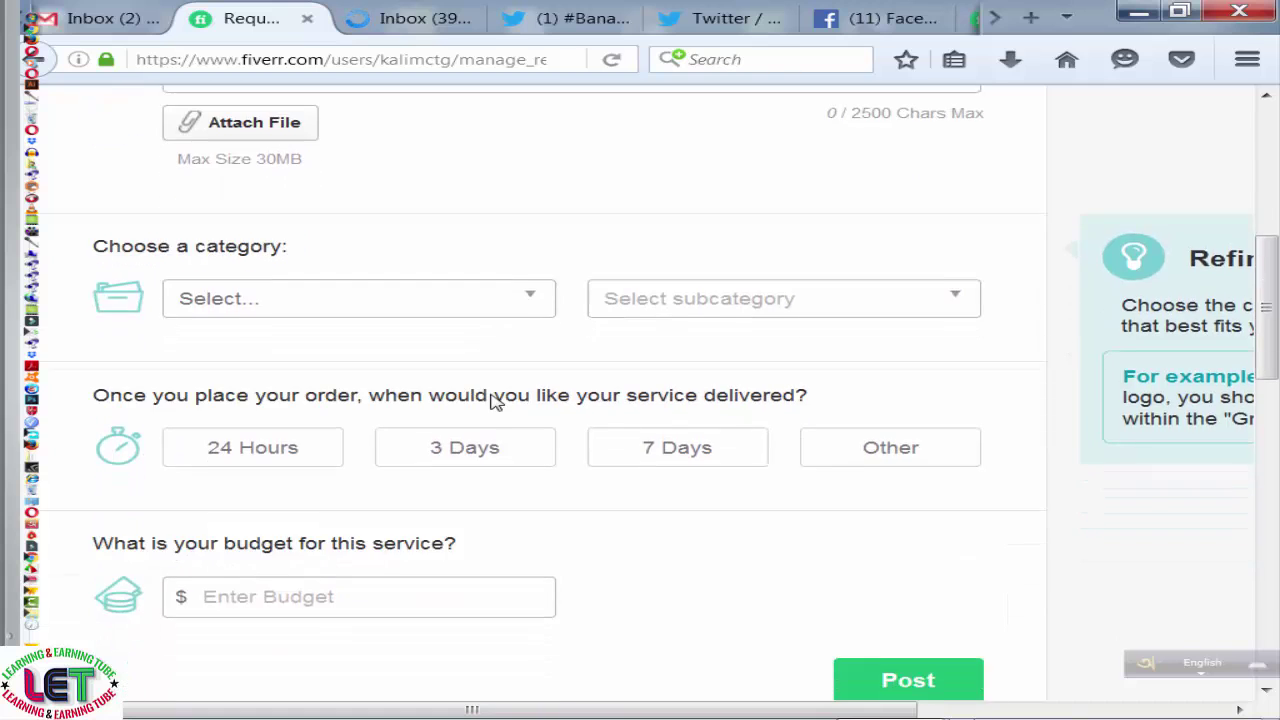
scroll(492, 400, up, 5)
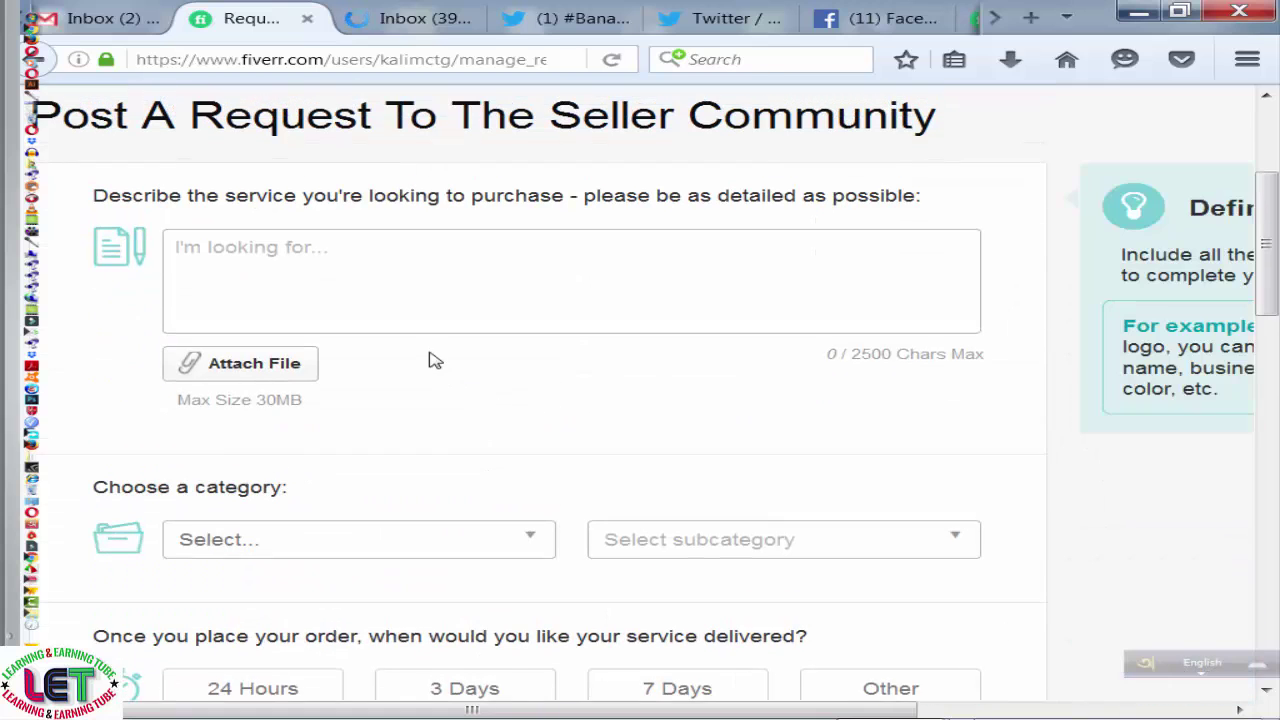
Begin the service description with the greeting "hi," and, after a blank line, "I AM" followed by the buyer's first name.
click(386, 254)
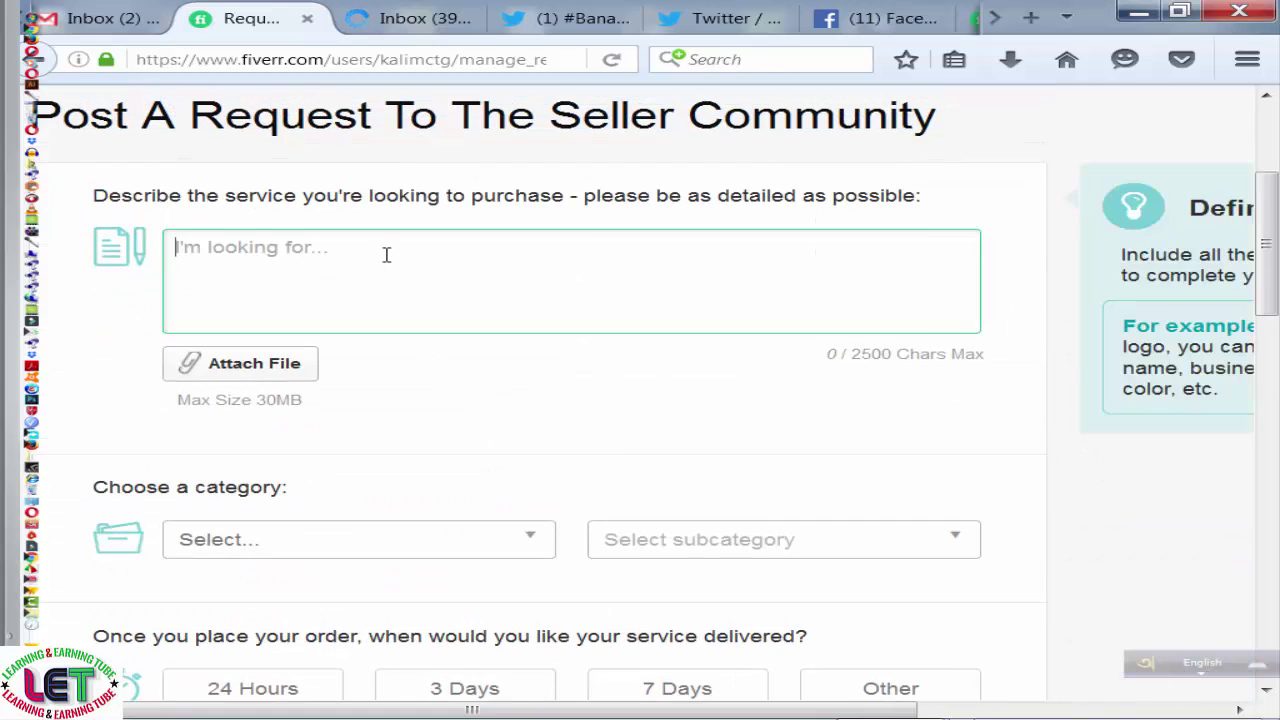
text(hhi)
key(BackSpace)
key(BackSpace)
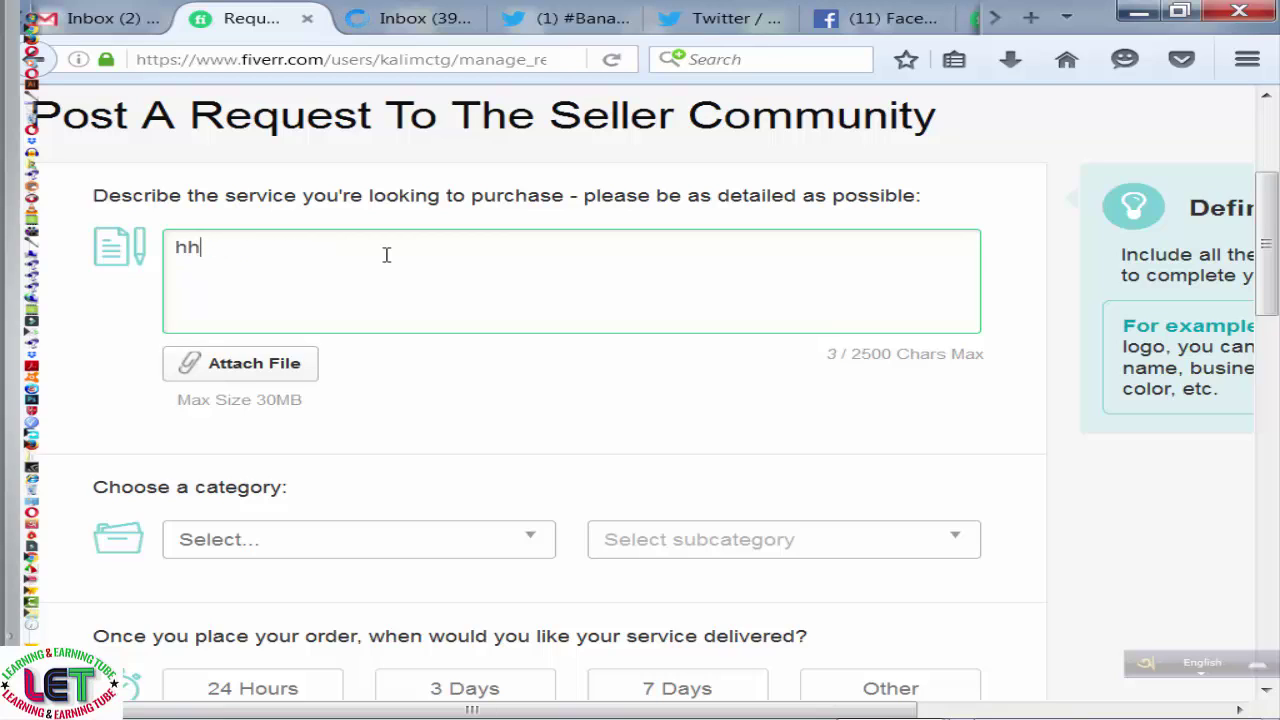
text(i)
text( I)
key(BackSpace)
key(BackSpace)
text(i)
key(BackSpace)
text(I AM)
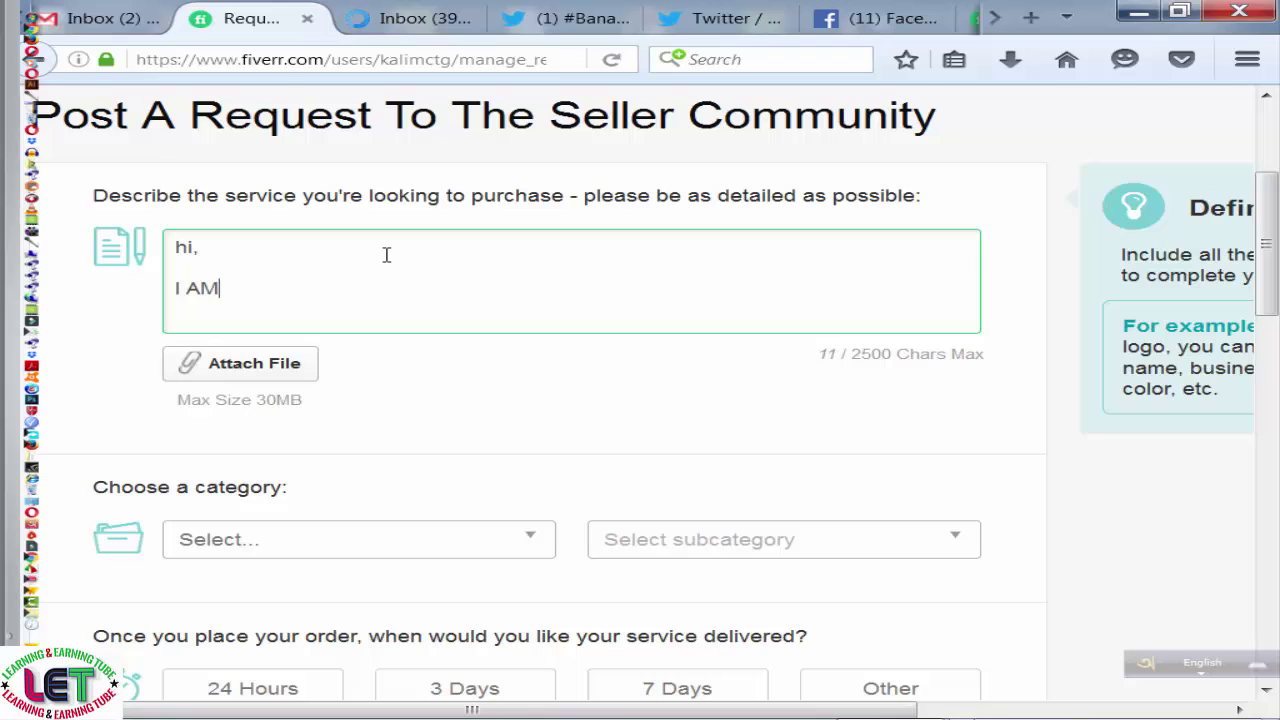
text( JON)
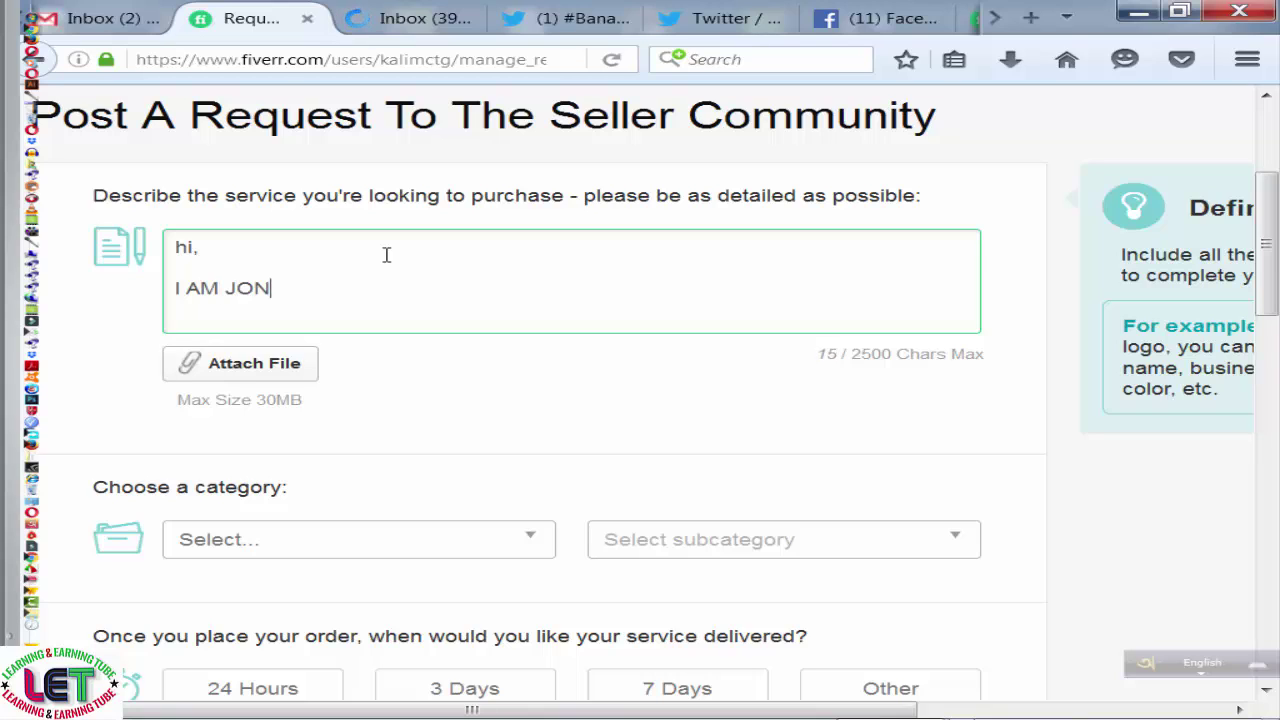
Add the sentence "I NEED A PROFESSIONAL GRAPHIC DESIGNER" after the introduction and correct its doubled letters.
text(. II)
key(BackSpace)
text(NEE)
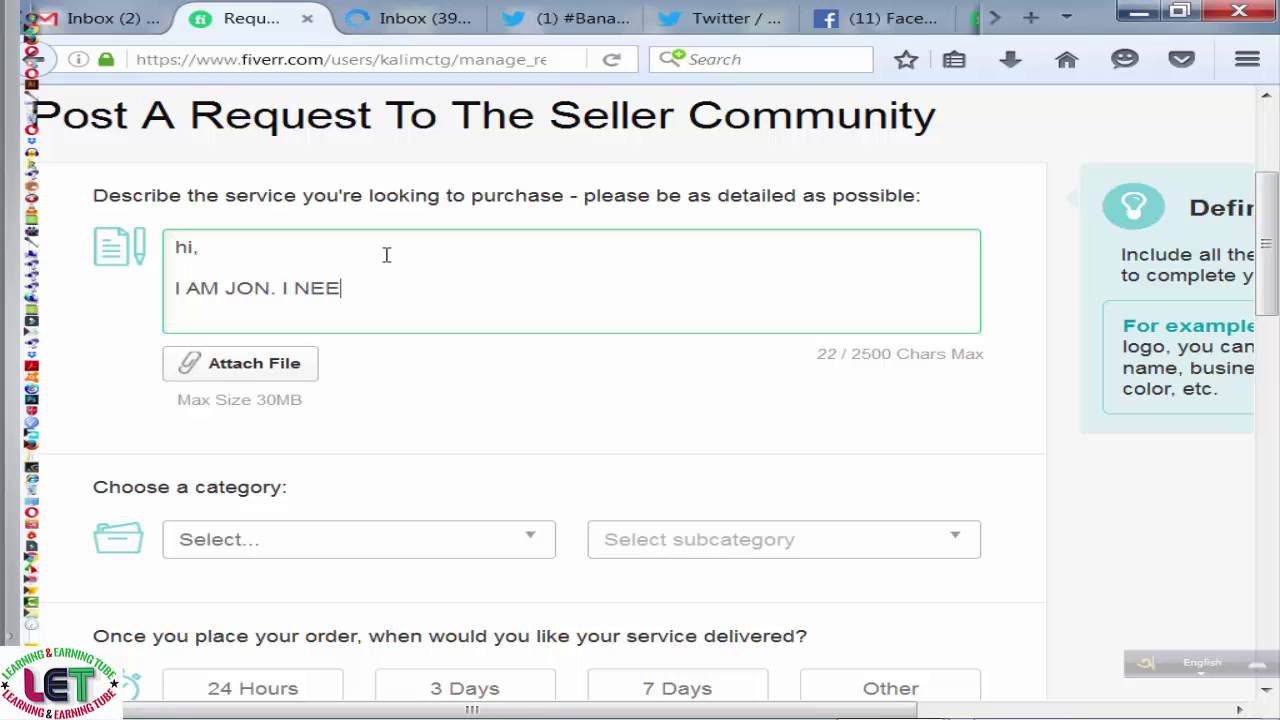
text(D A PRO)
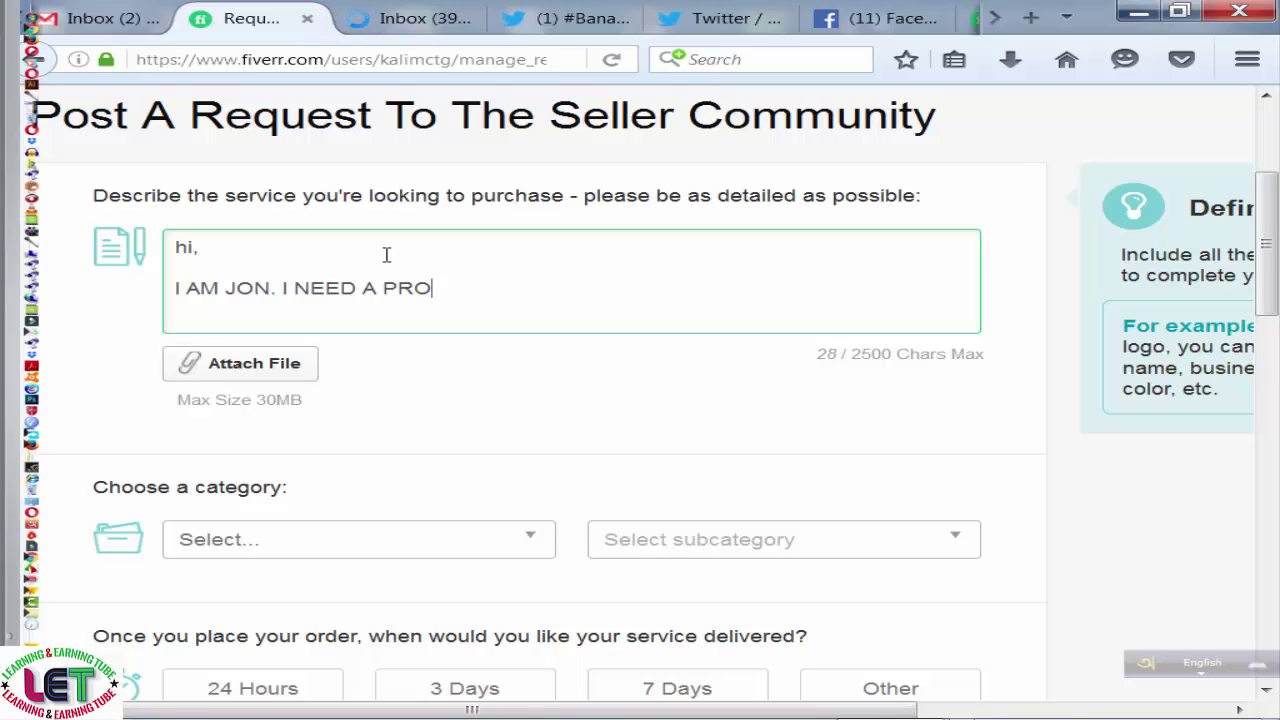
text(FFESSIONAL GRA)
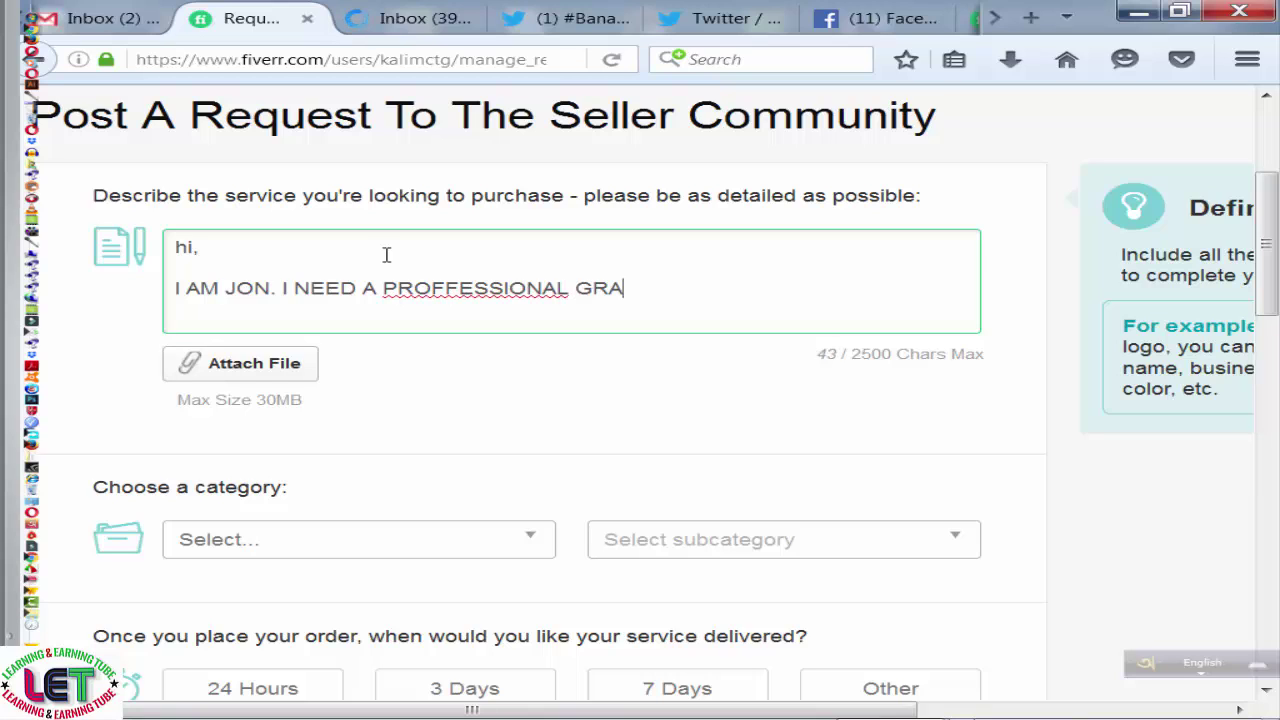
text(PHIIC D)
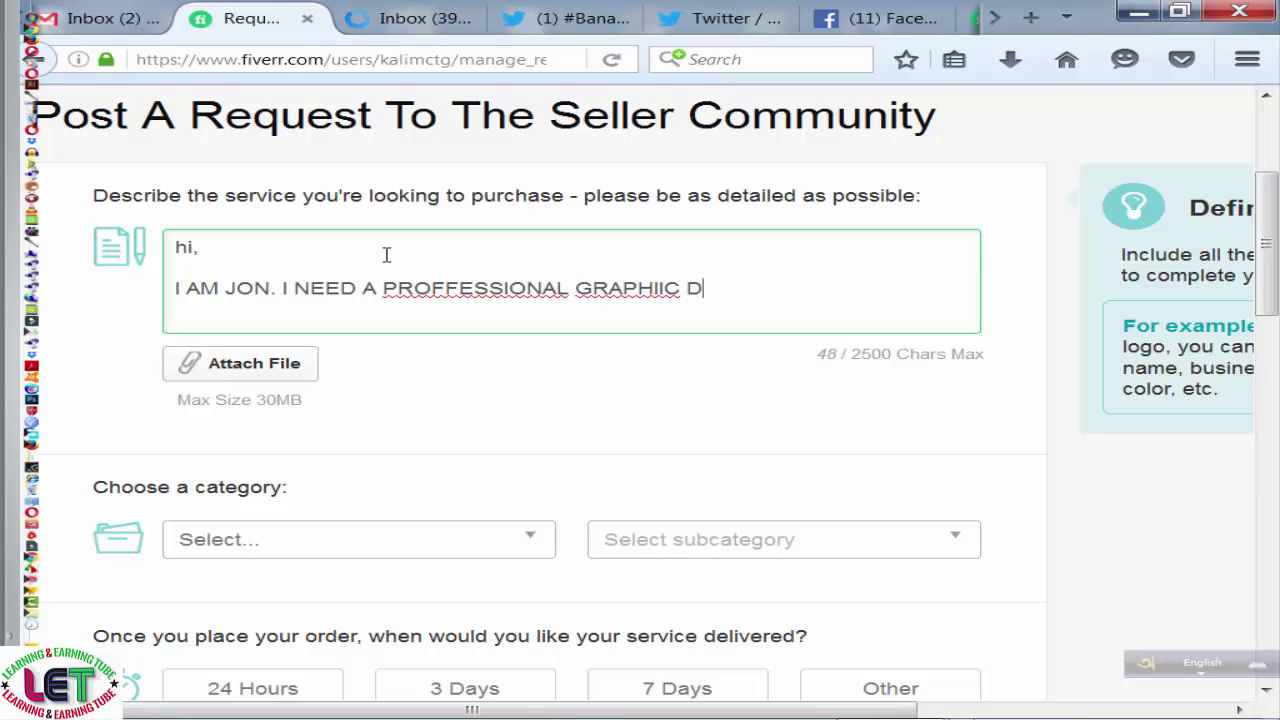
text(ESIGN)
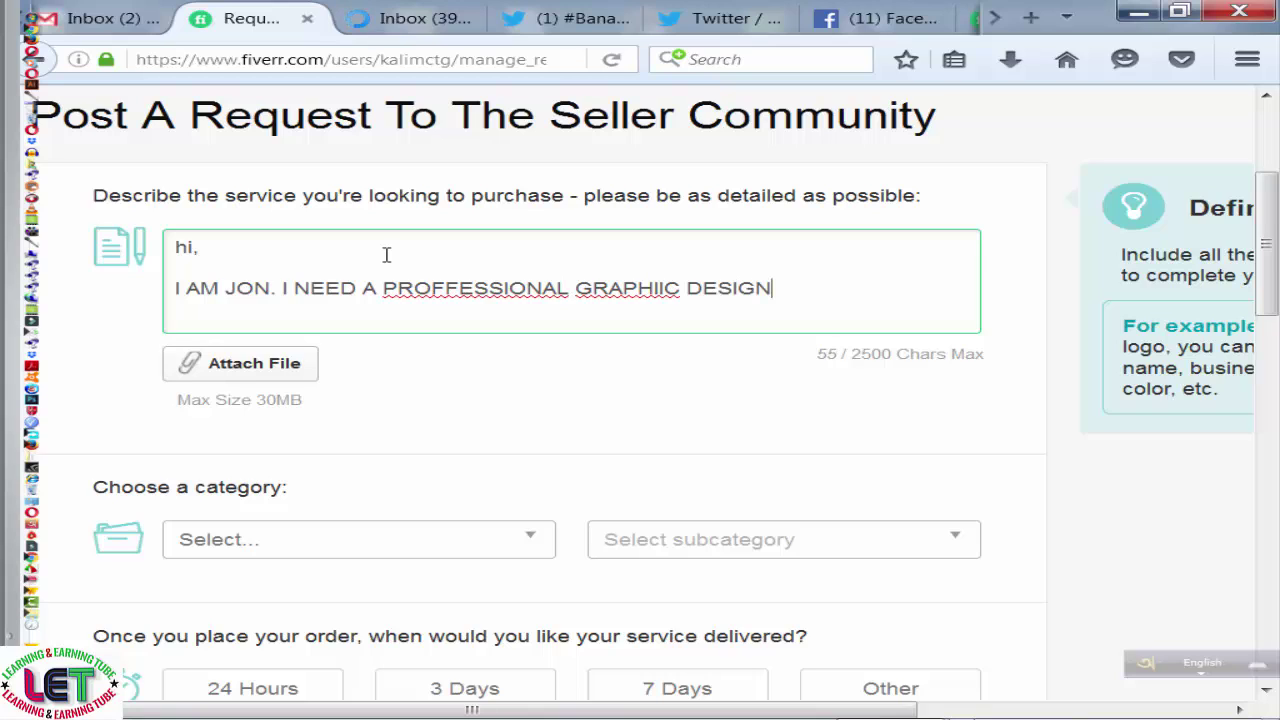
text(ER)
click(446, 290)
key(BackSpace)
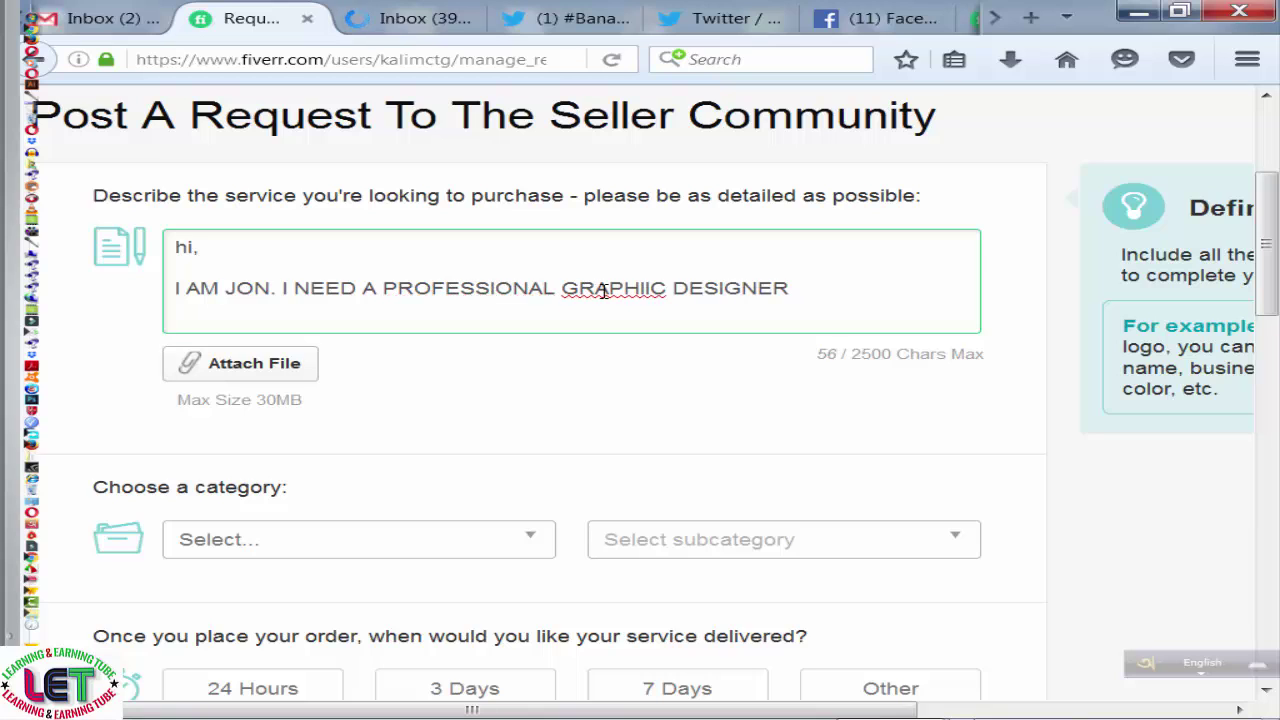
click(647, 290)
key(BackSpace)
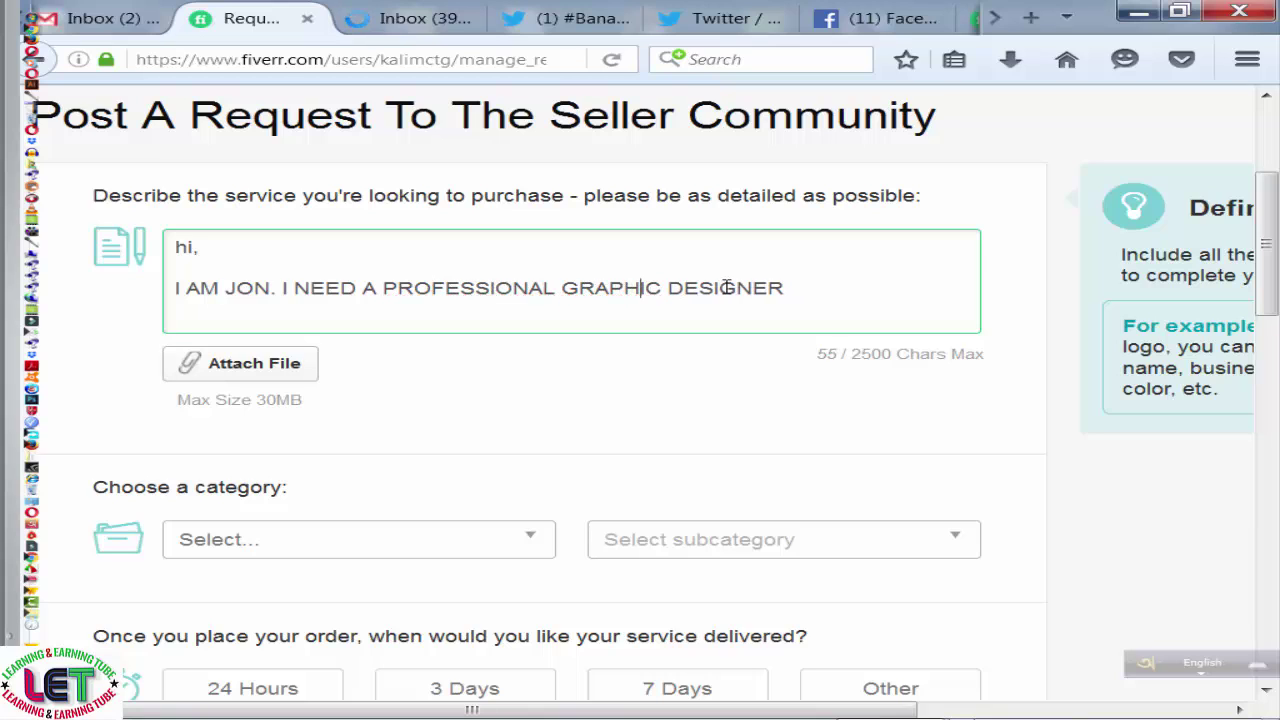
Continue the description with ".I NEED A YYOUTUBEE THUMBNIL FOR MY CHANNEL URGENTLY".
text(.I  NEED A)
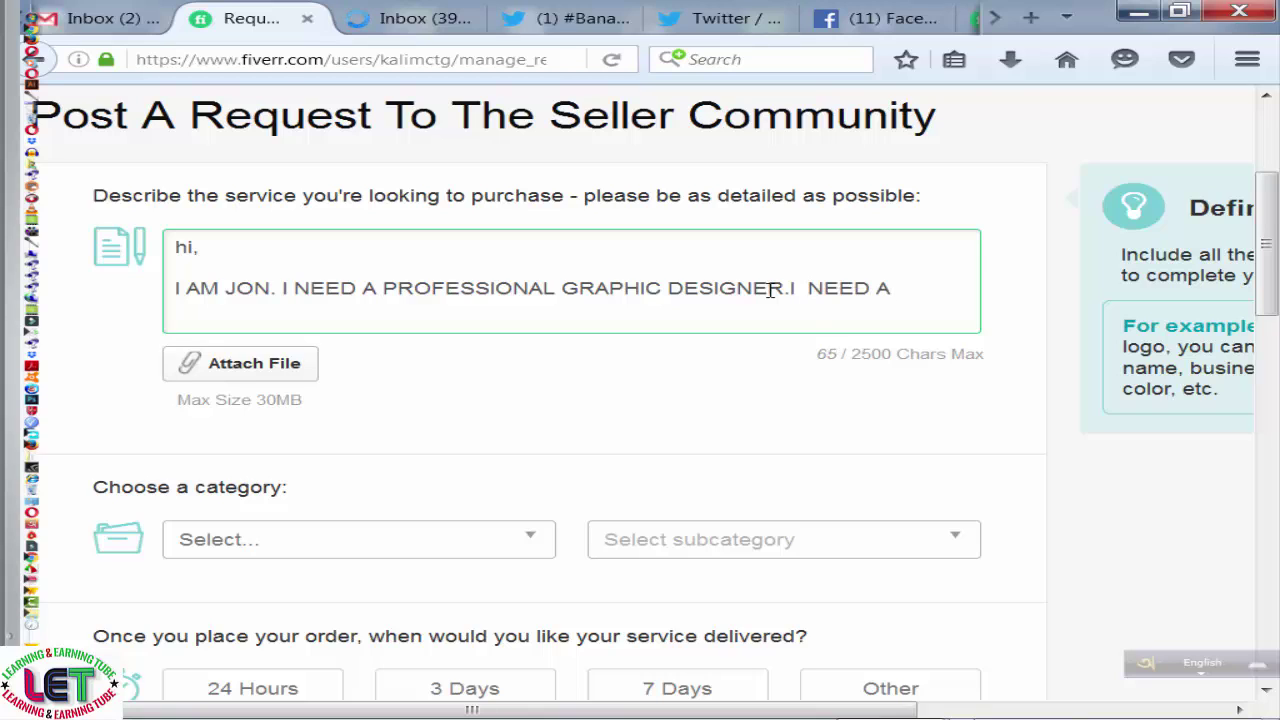
text( YYOUTUB)
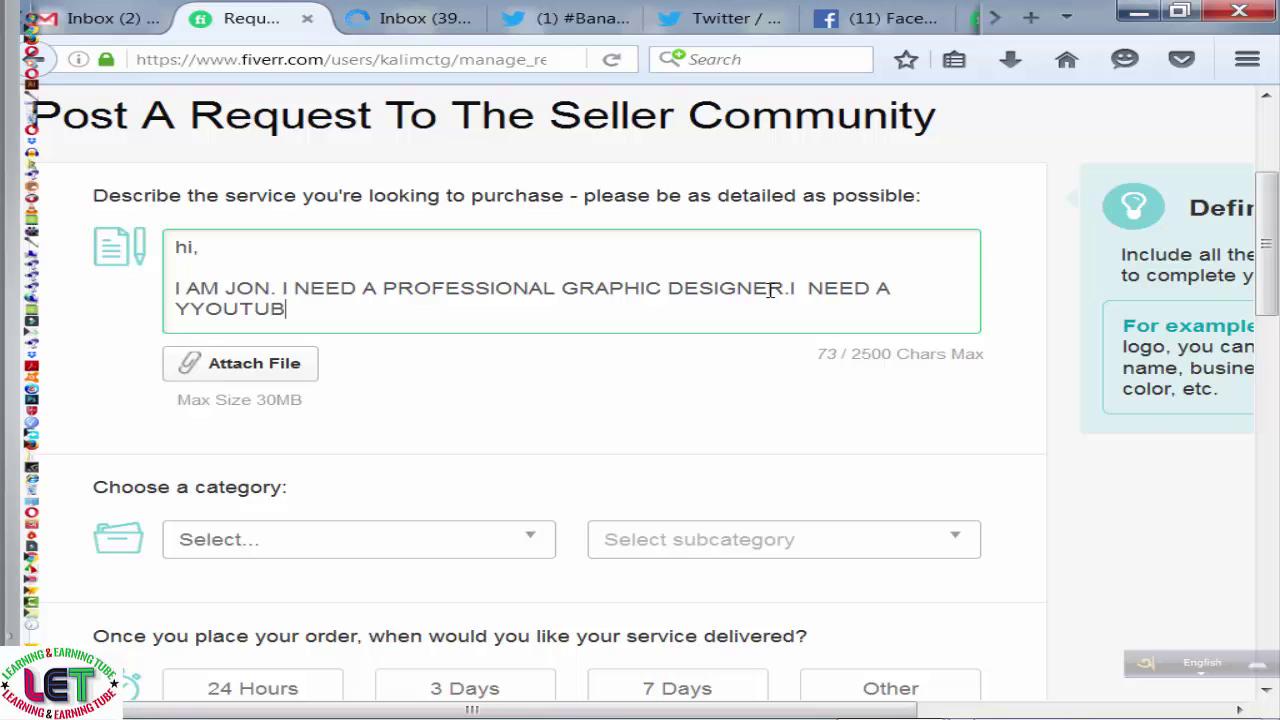
text(EE TH)
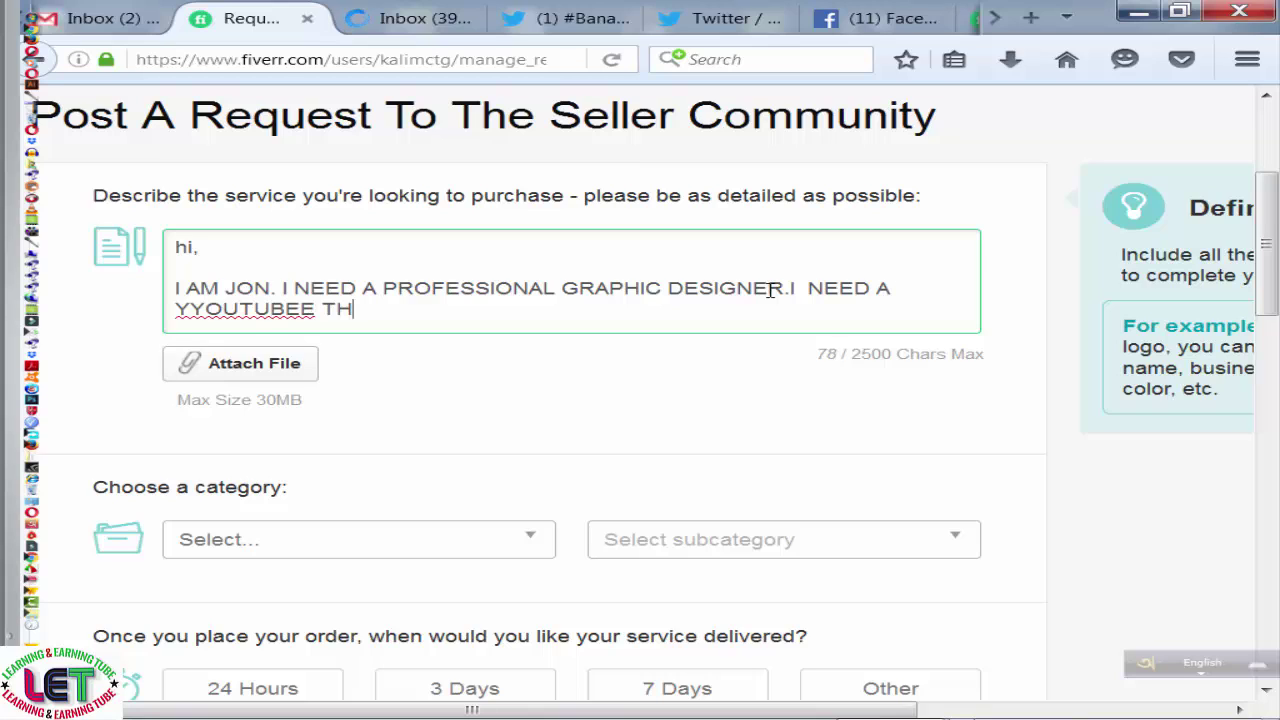
text(UMB)
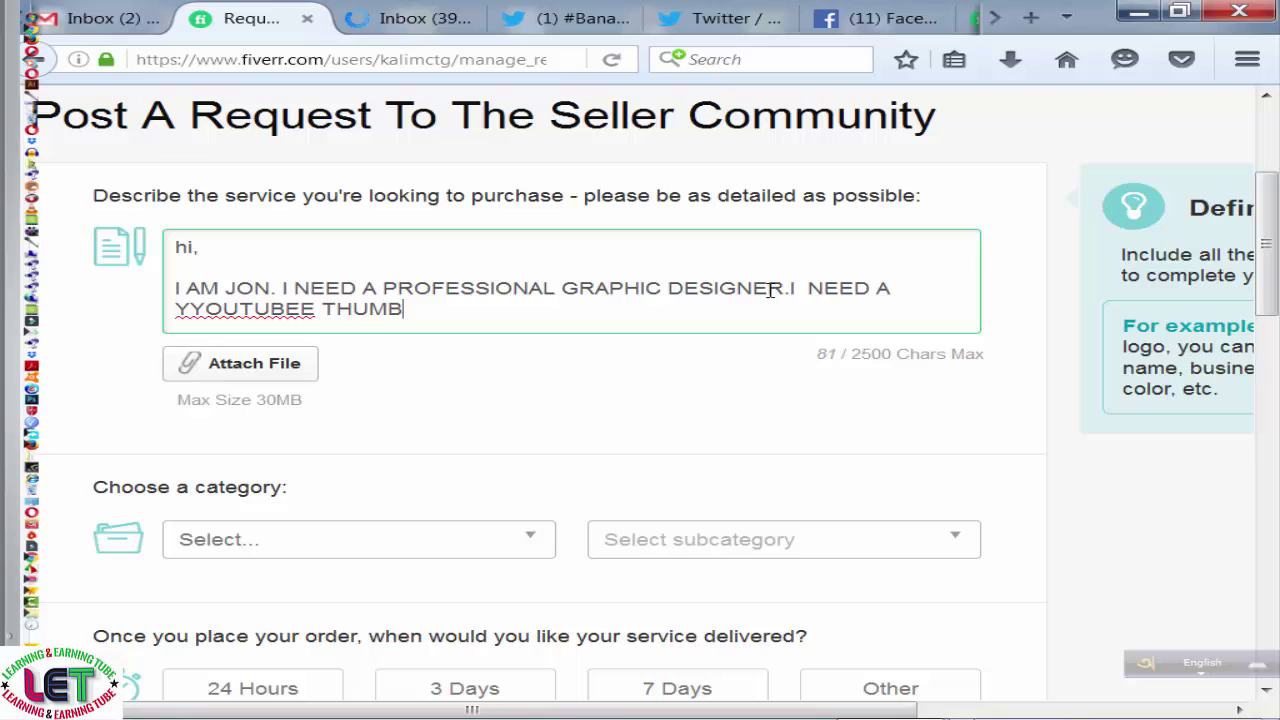
text(NIL  F)
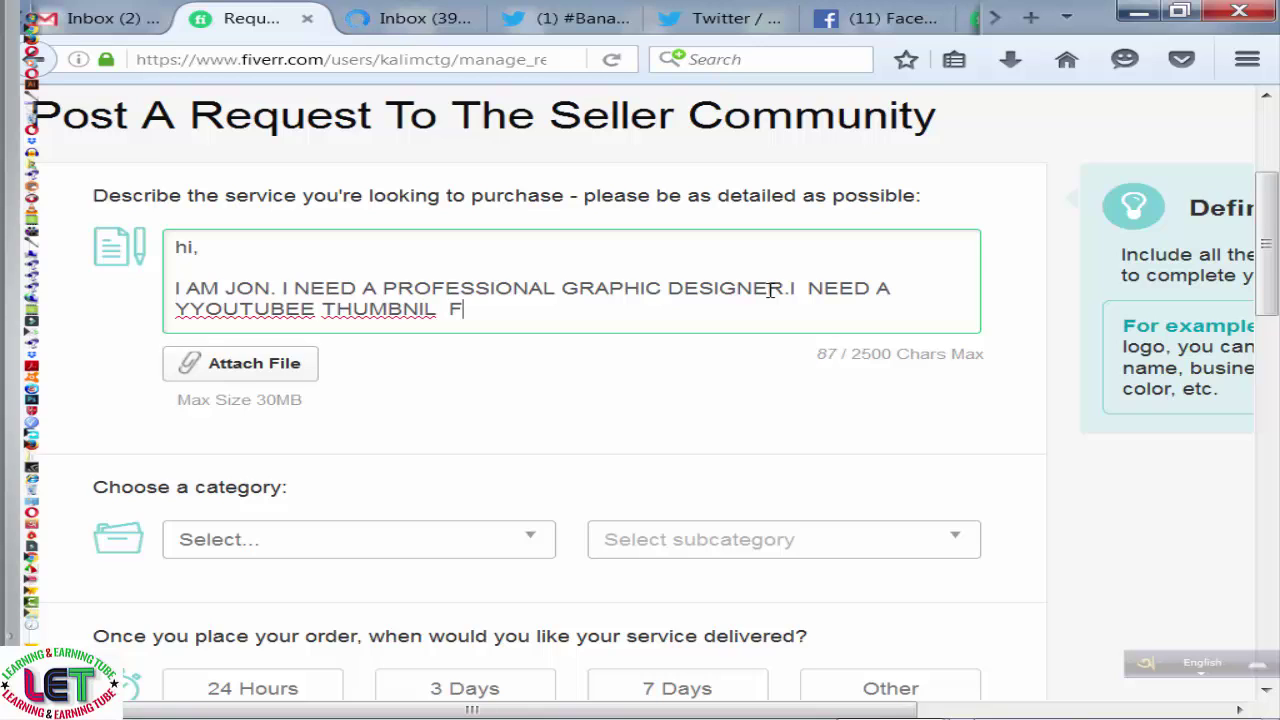
text(OR MY CHA)
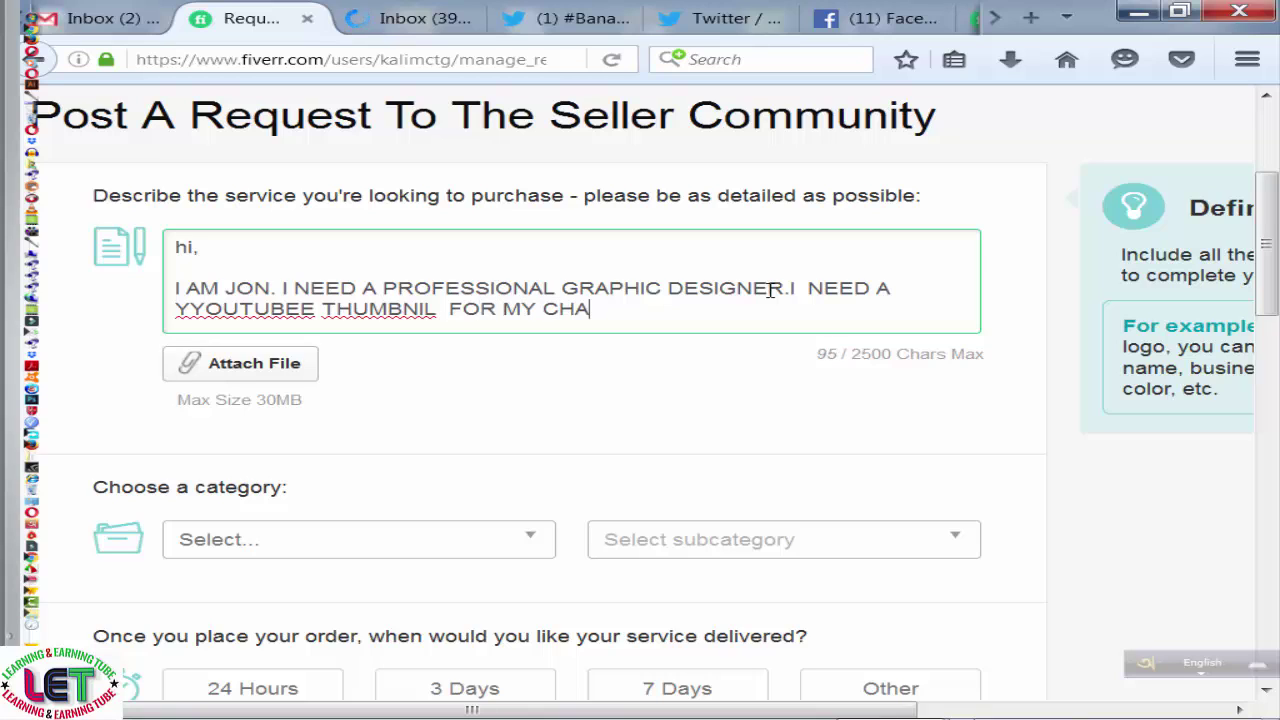
text(NNEL)
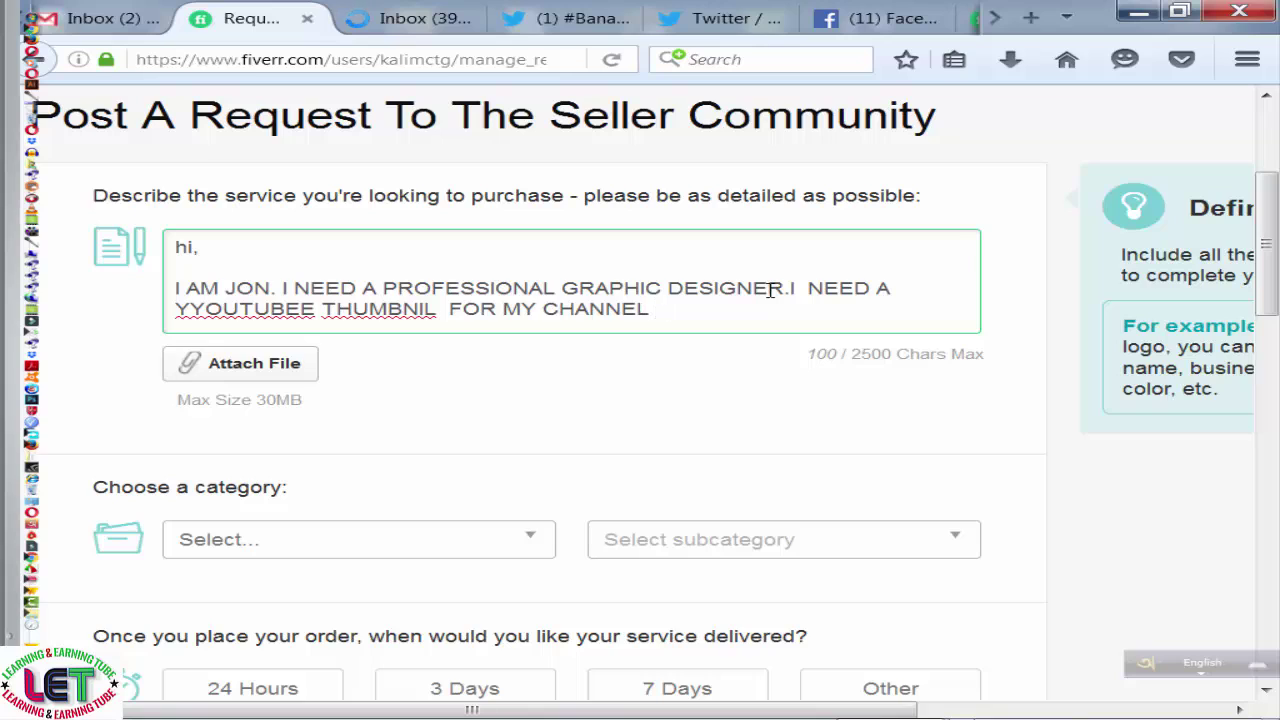
text( URGENTLY)
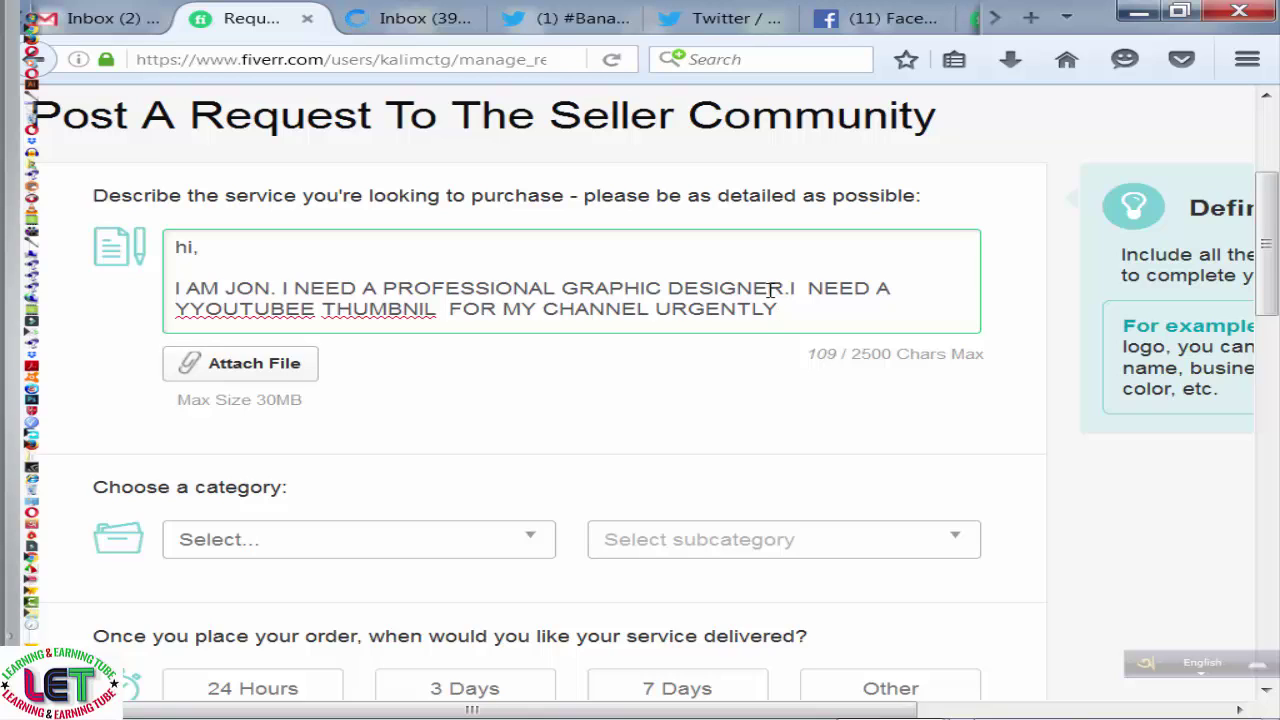
End the description with the closing sentence ".PLEASE CCONTACT.".
text(.PLE)
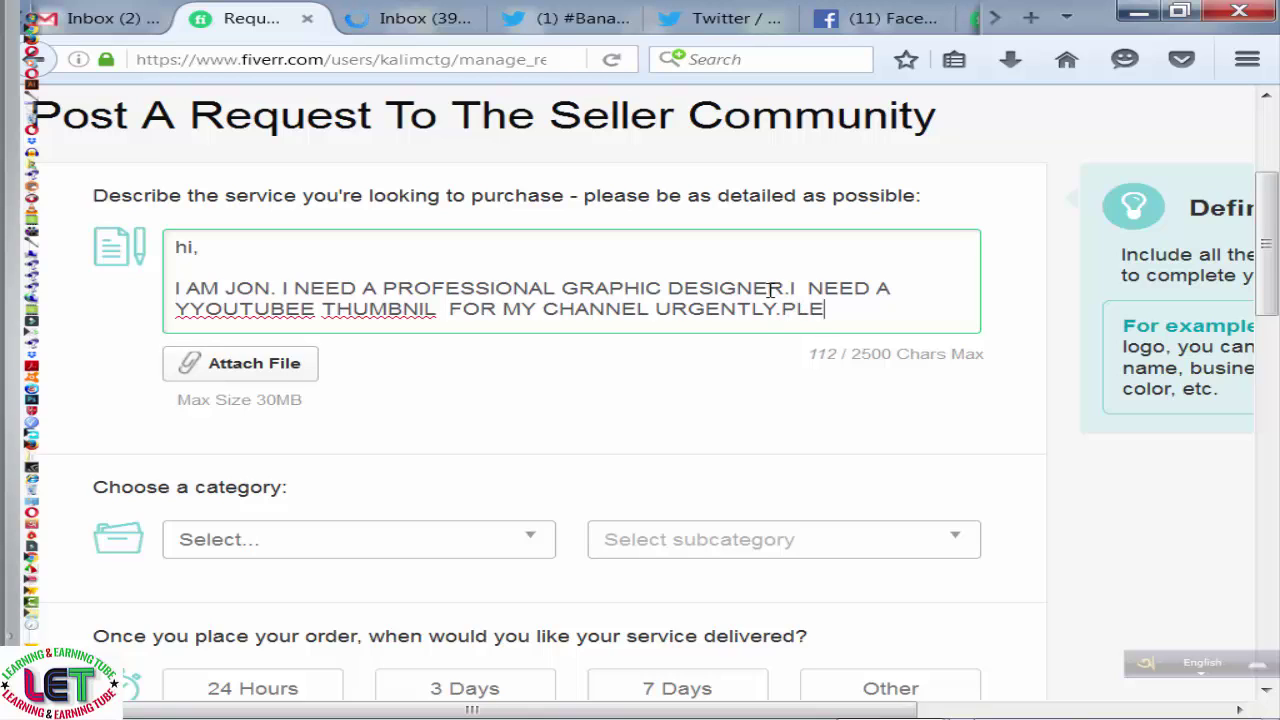
text(ASE C)
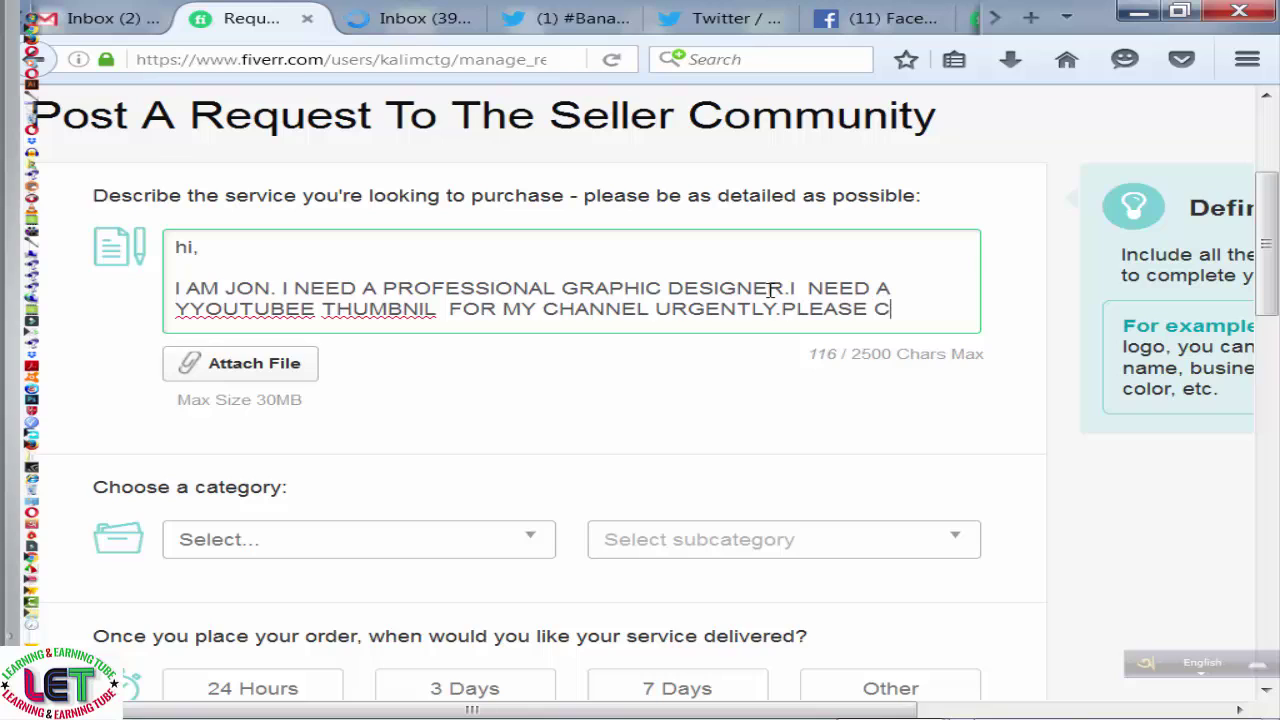
text(CONTA)
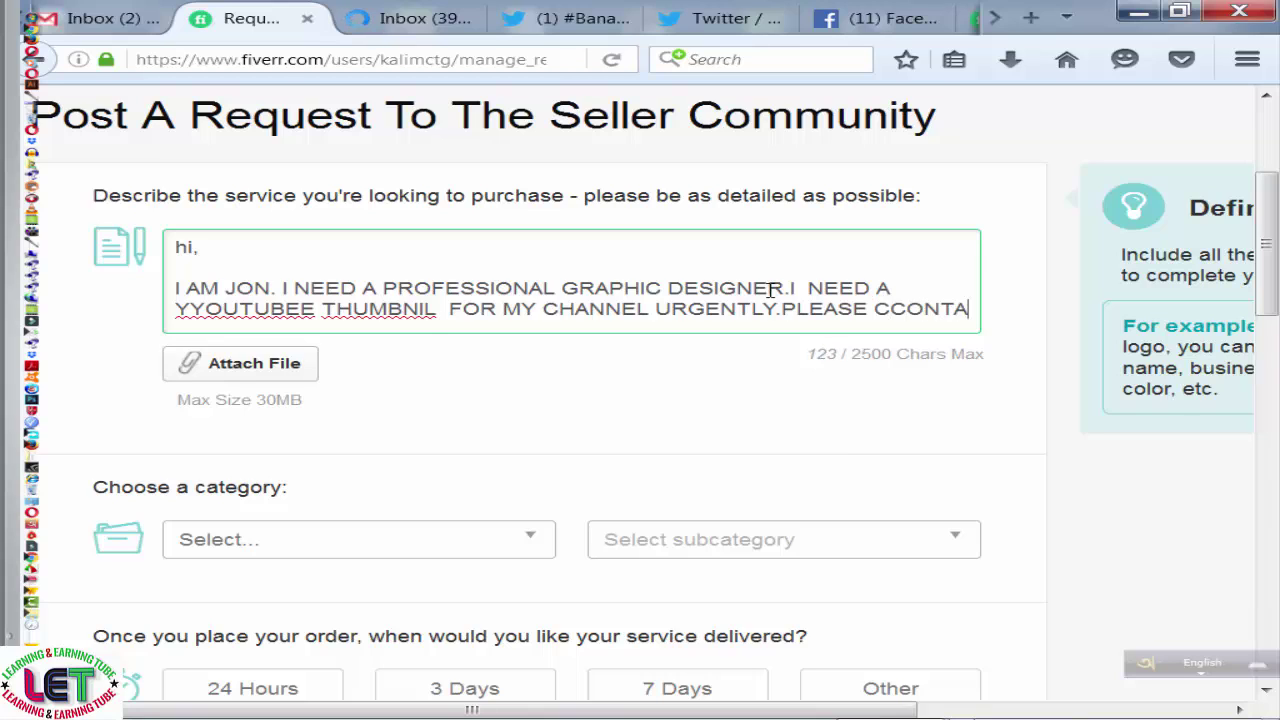
text(CT)
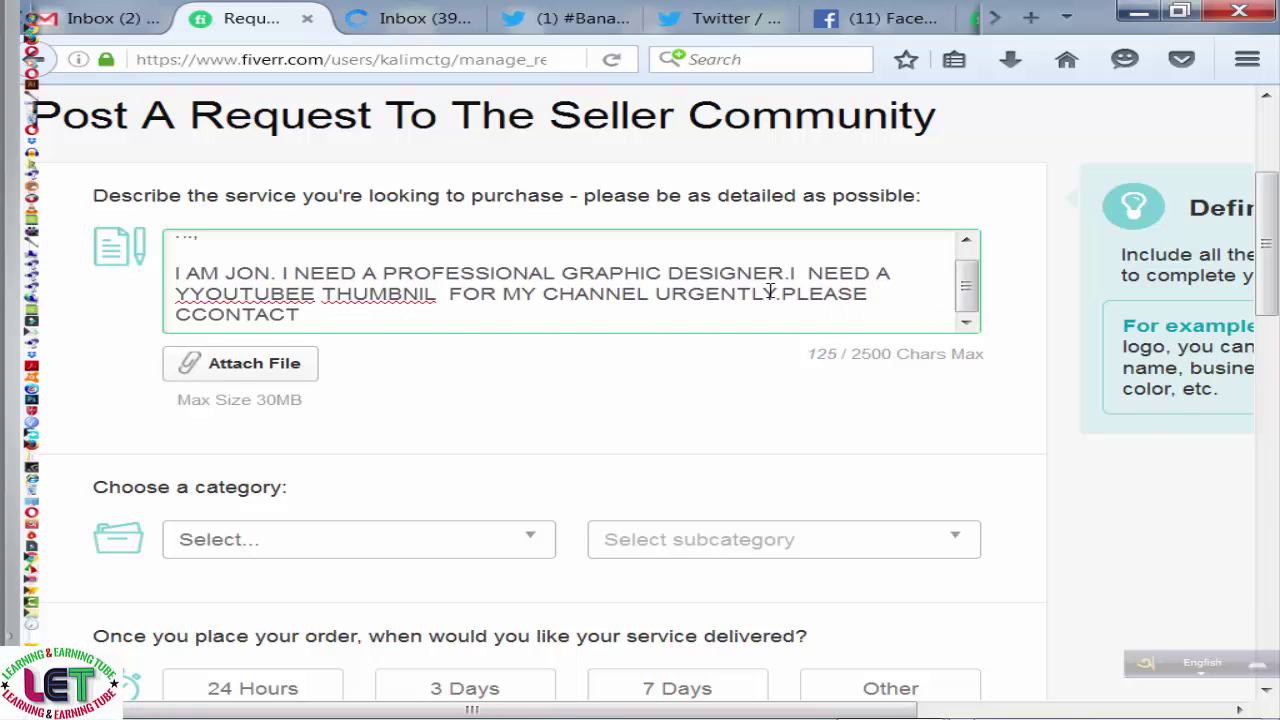
text(.)
Correct the description's misspellings to YOUTUBE and CONTACT, and add a space before THUMBNIL and before PLEASE.
click(303, 293)
key(BackSpace)
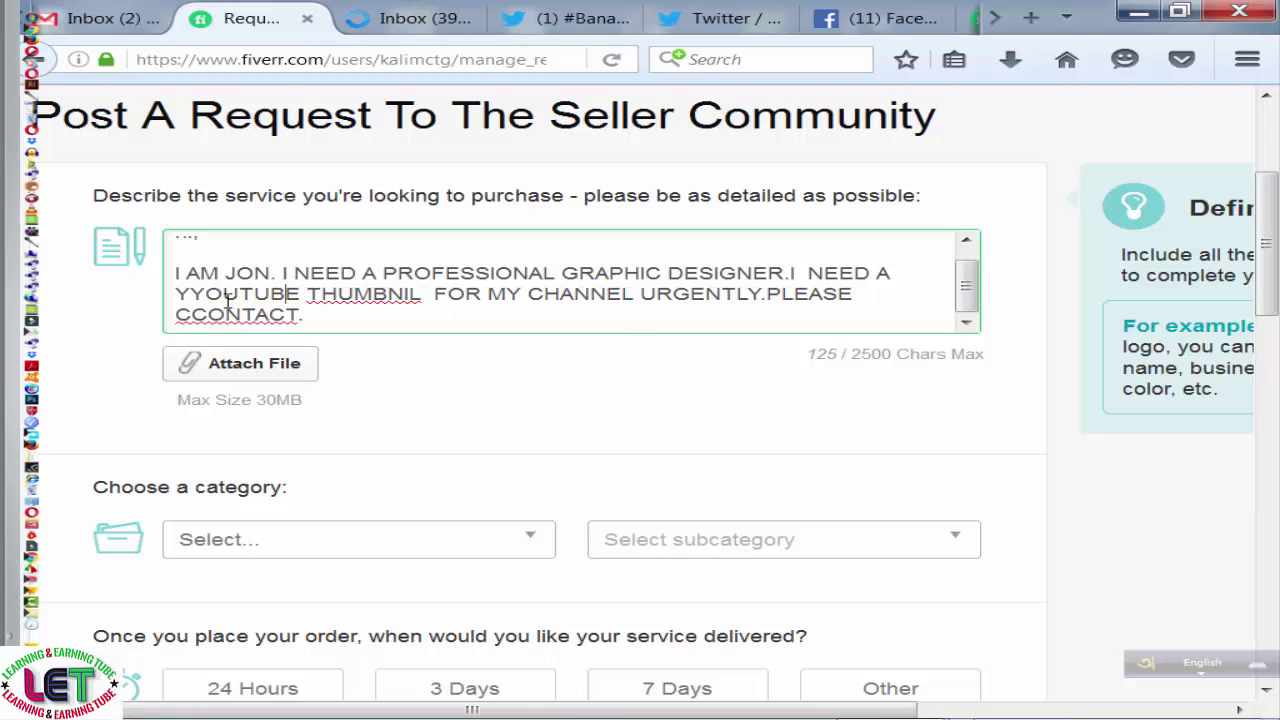
click(207, 295)
key(BackSpace)
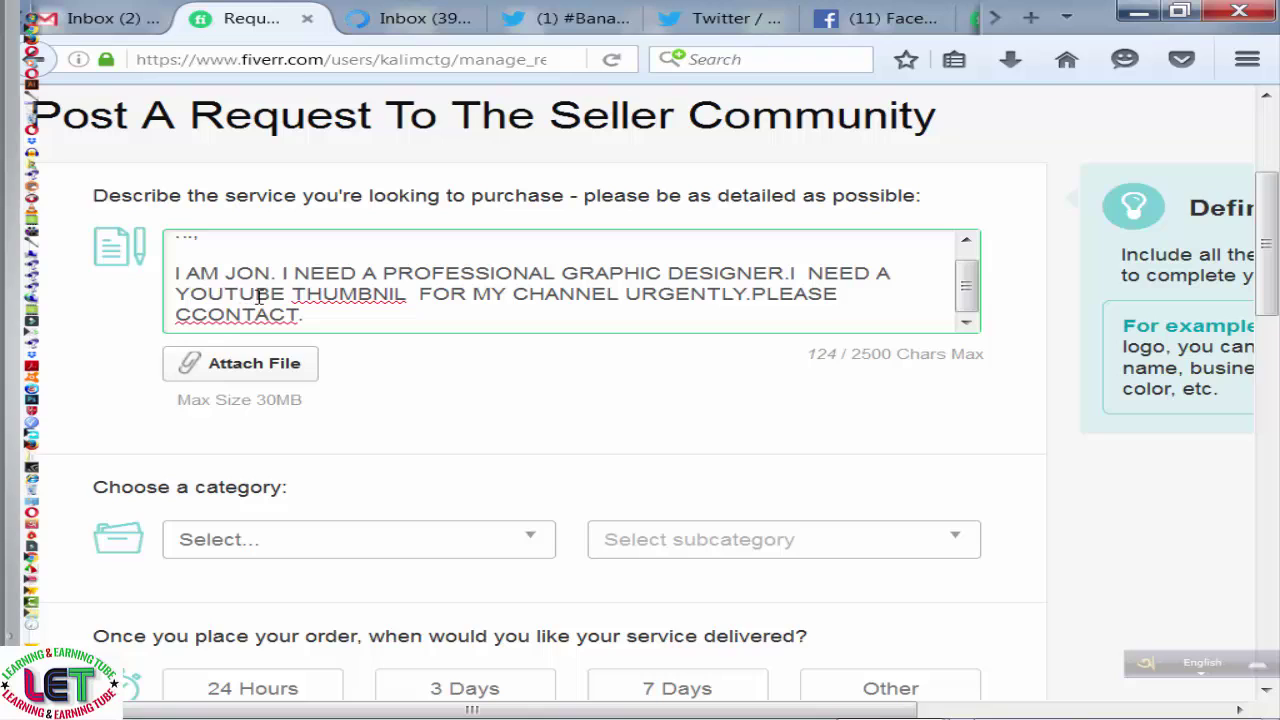
click(293, 294)
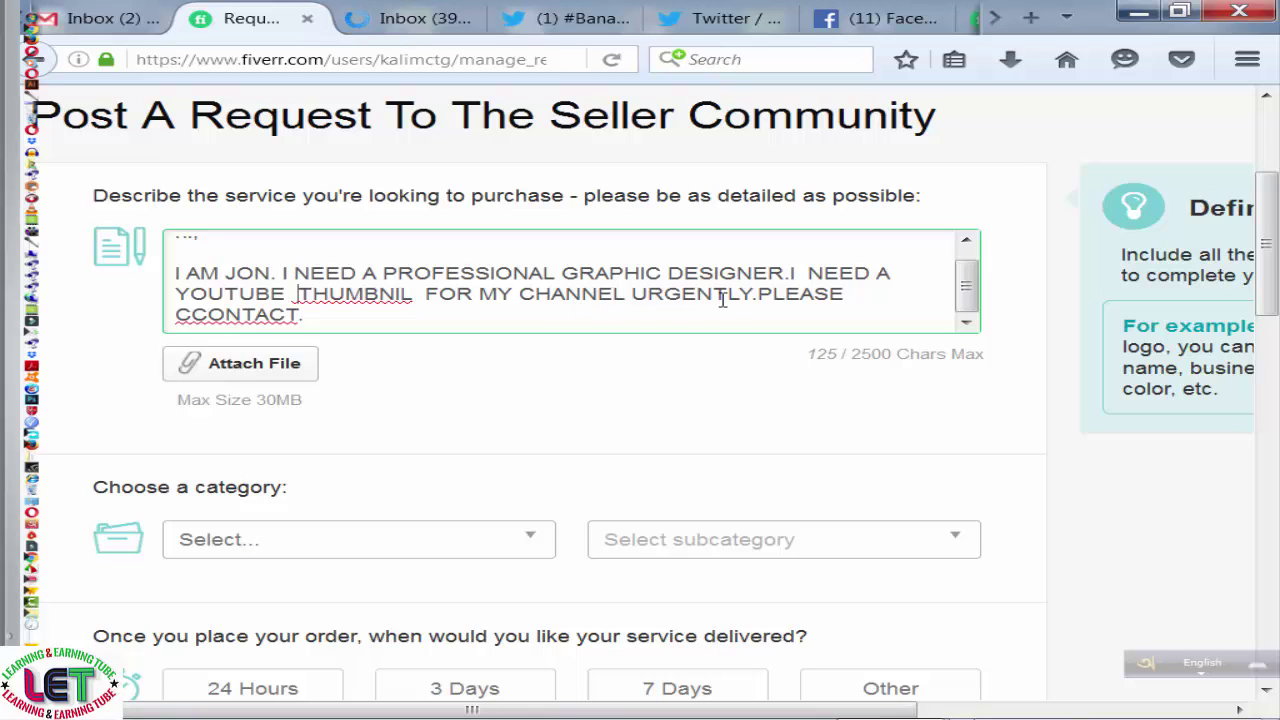
click(757, 294)
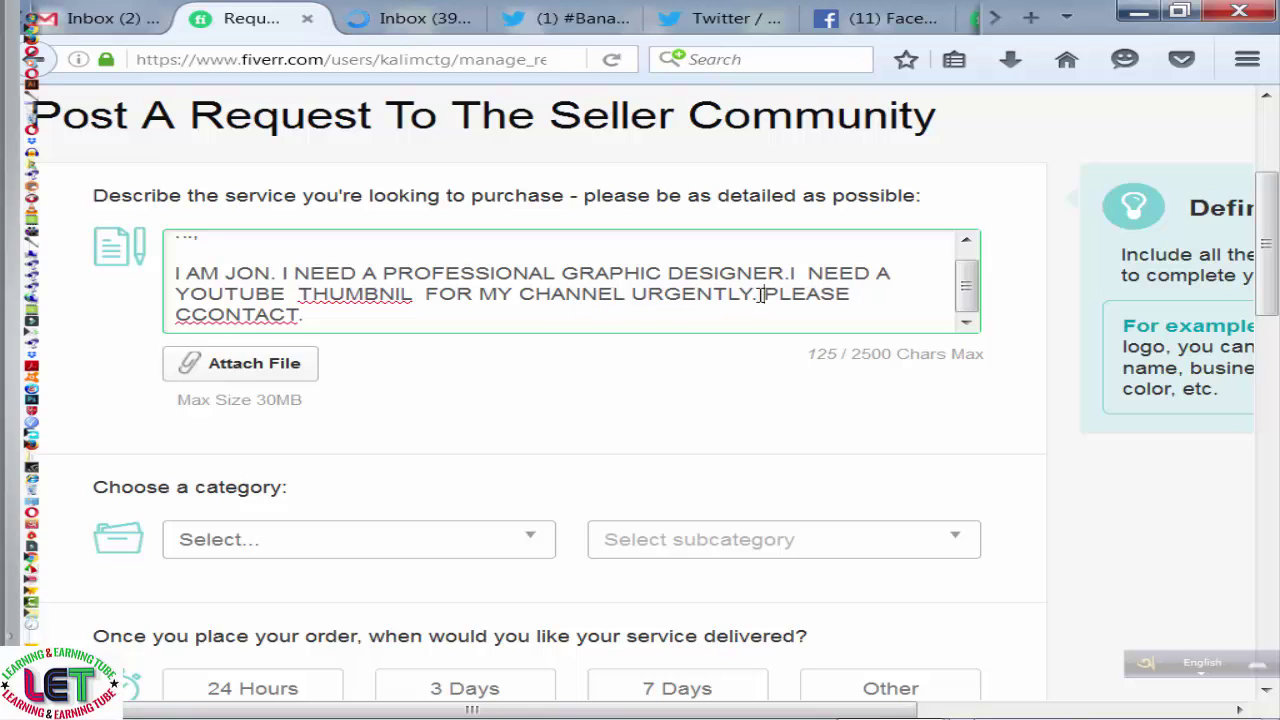
click(195, 316)
key(BackSpace)
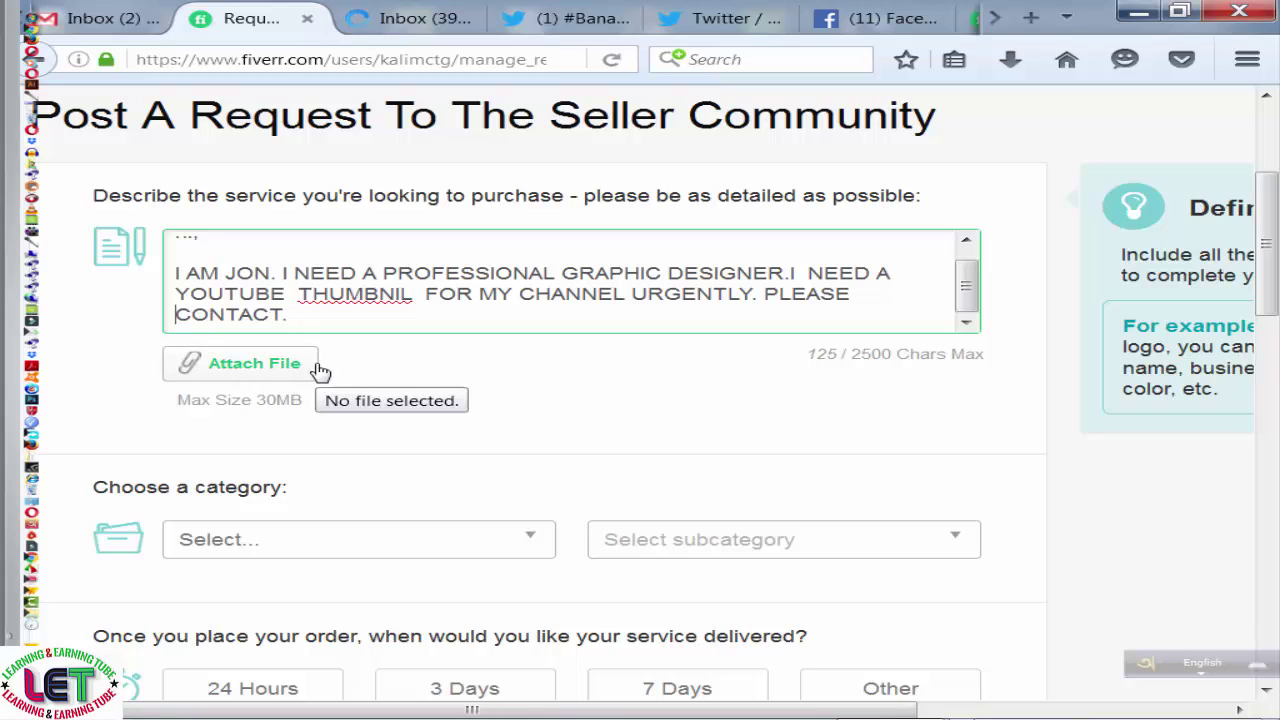
Attach the PHOTO image from the "psd for video" folder to the request as a sample file.
click(235, 375)
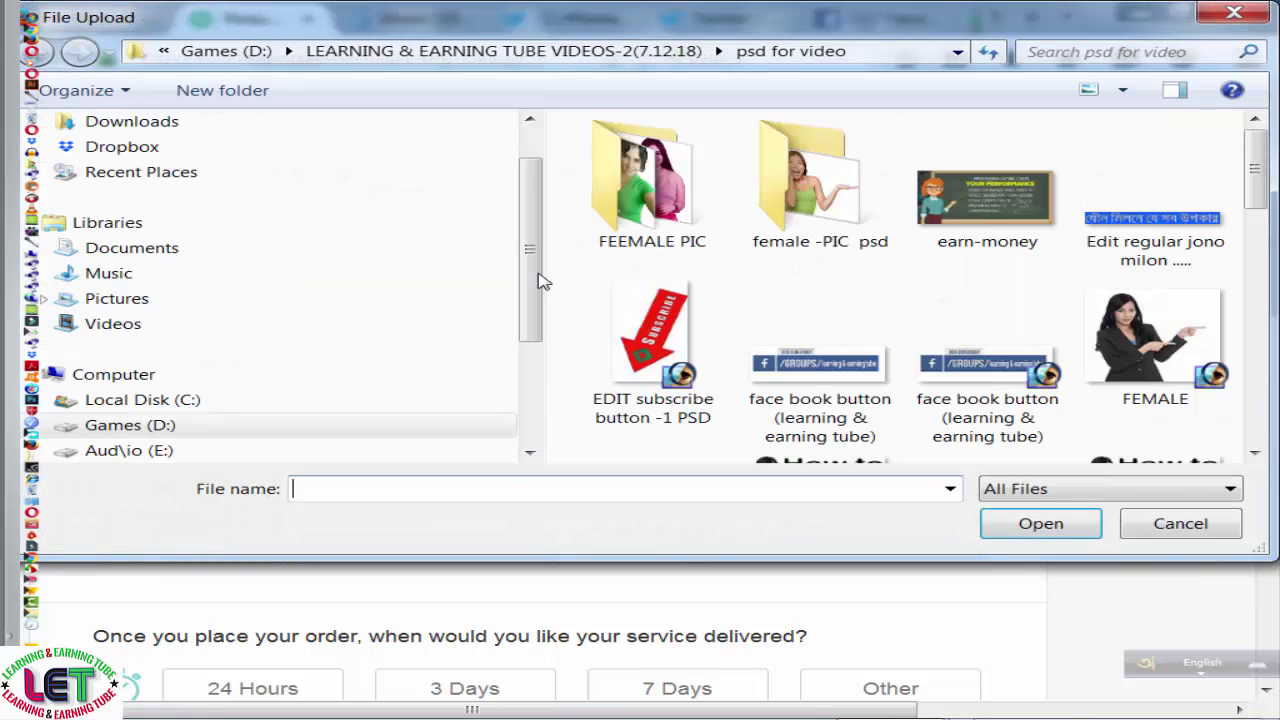
drag(529, 251, 530, 350)
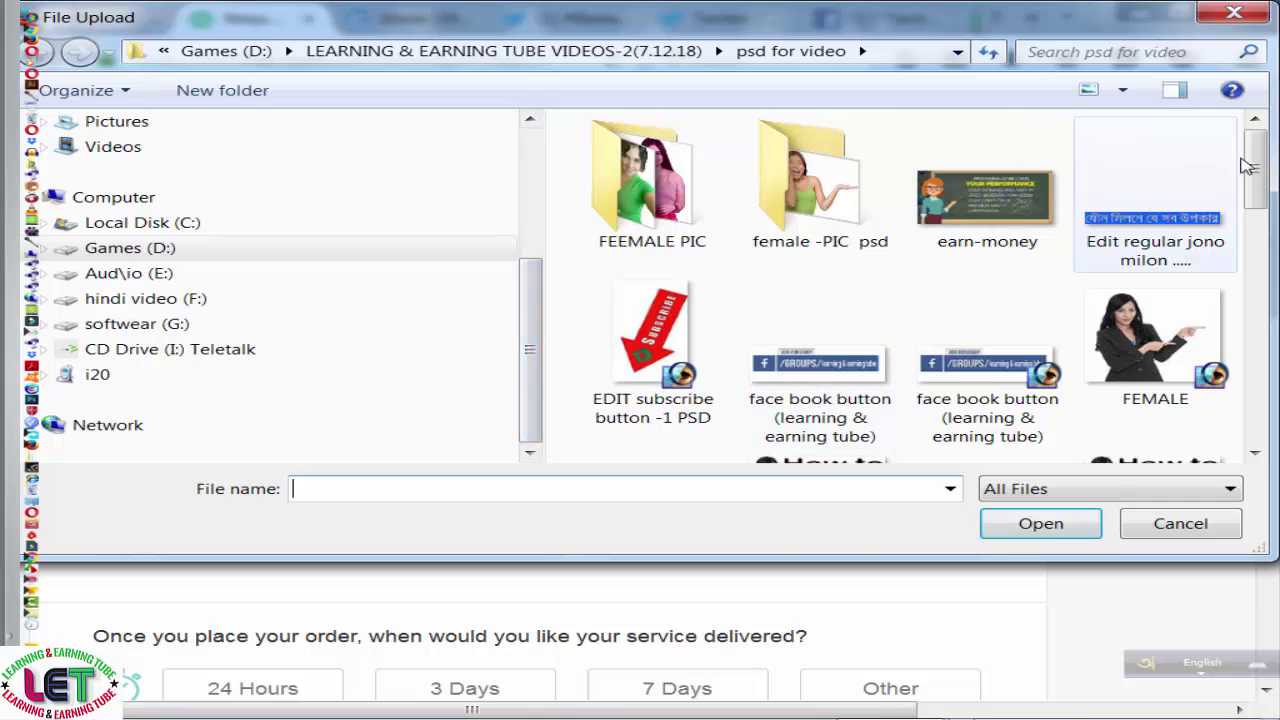
scroll(1201, 414, down, 10)
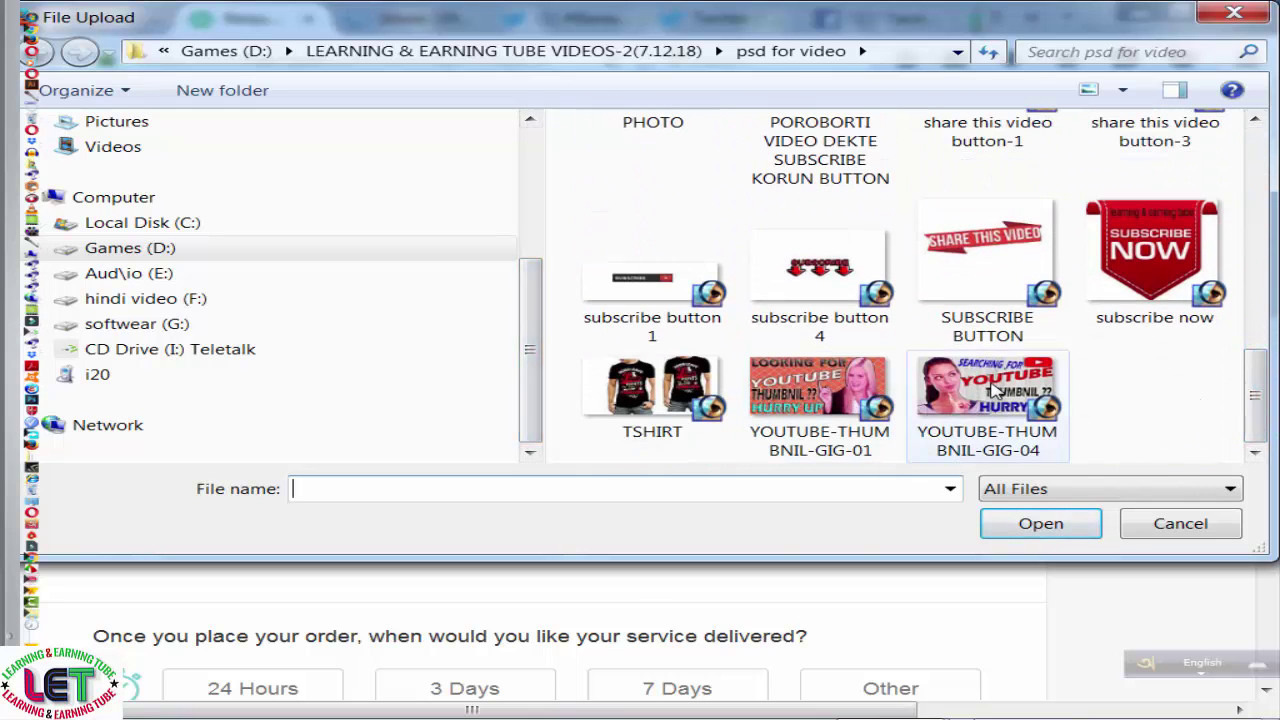
click(986, 390)
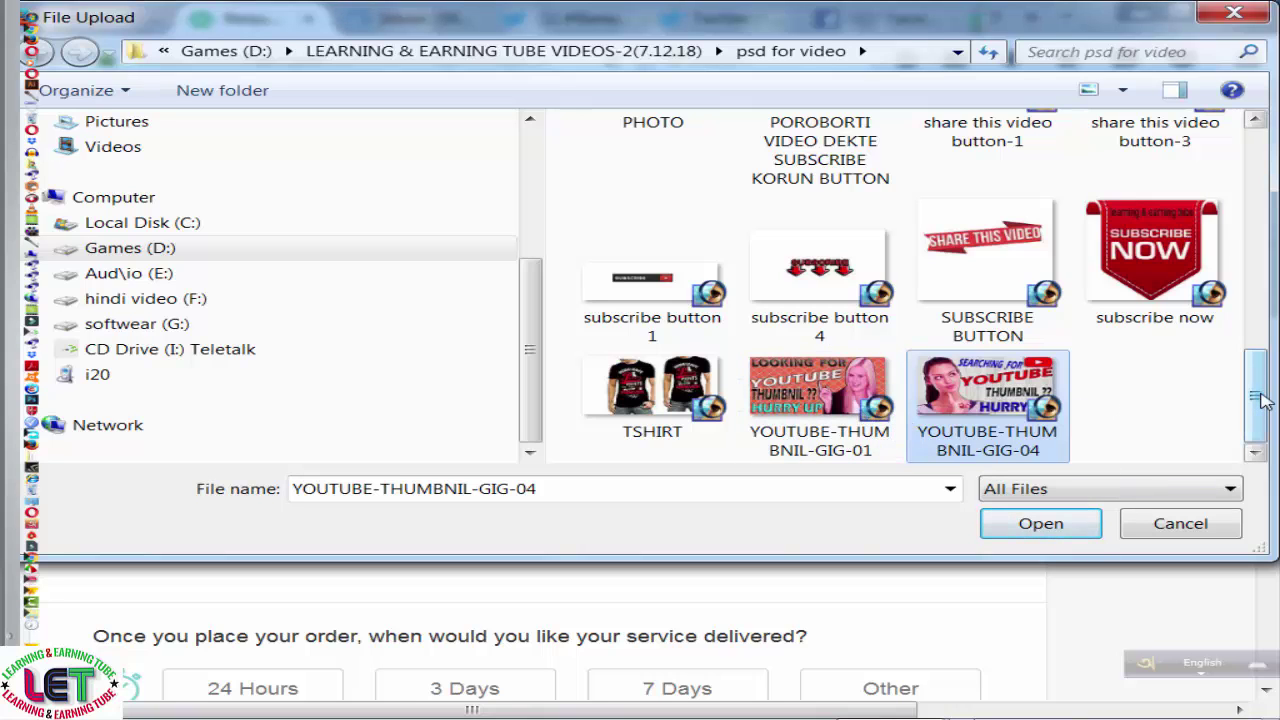
drag(1256, 410, 1263, 372)
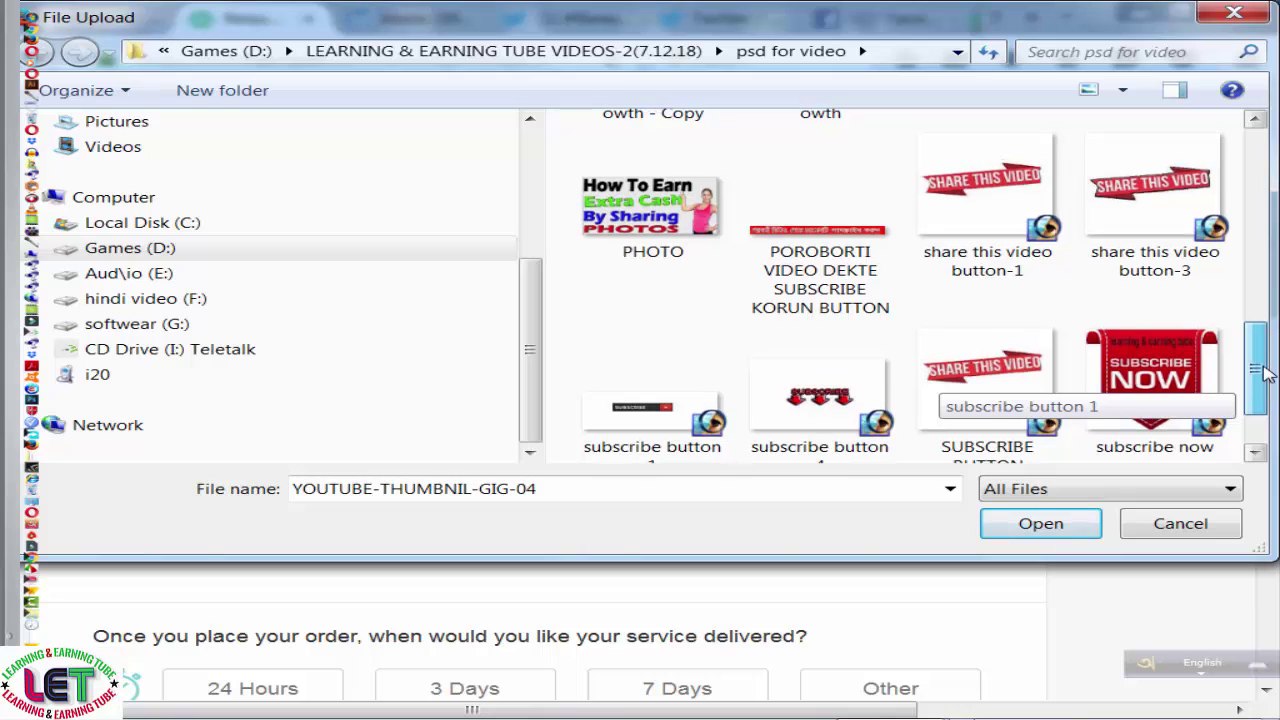
click(643, 218)
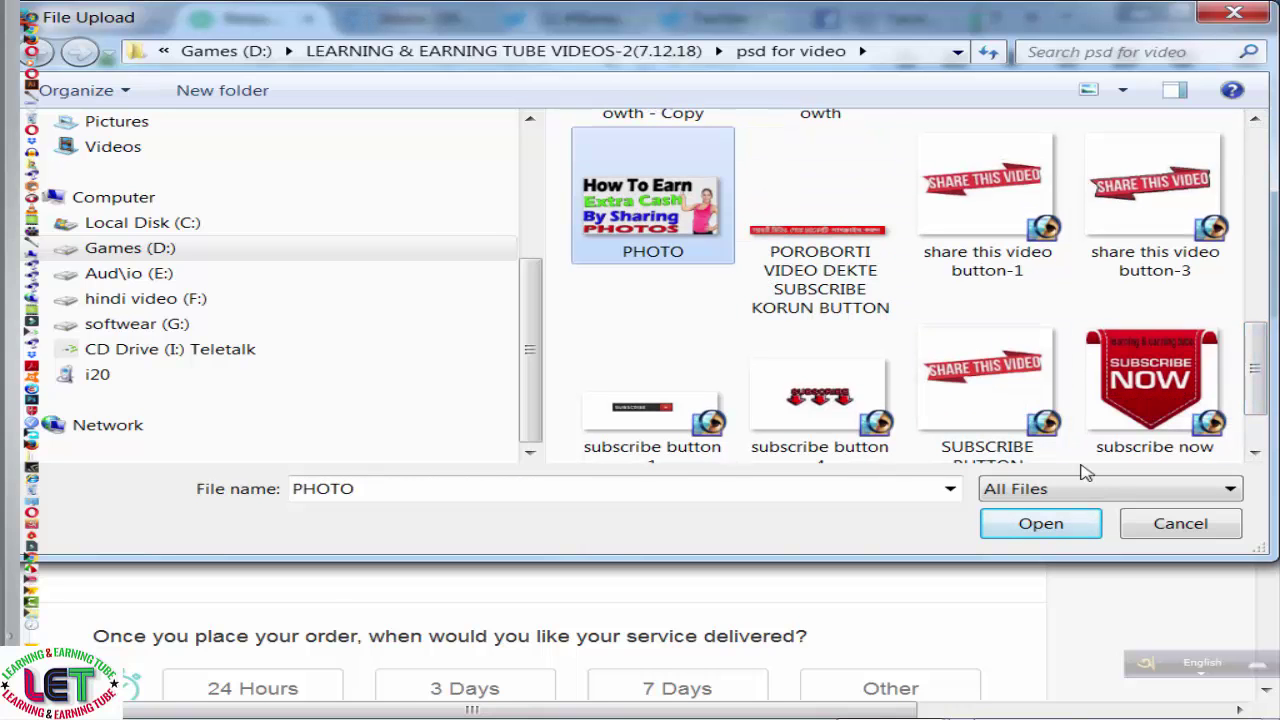
click(1046, 524)
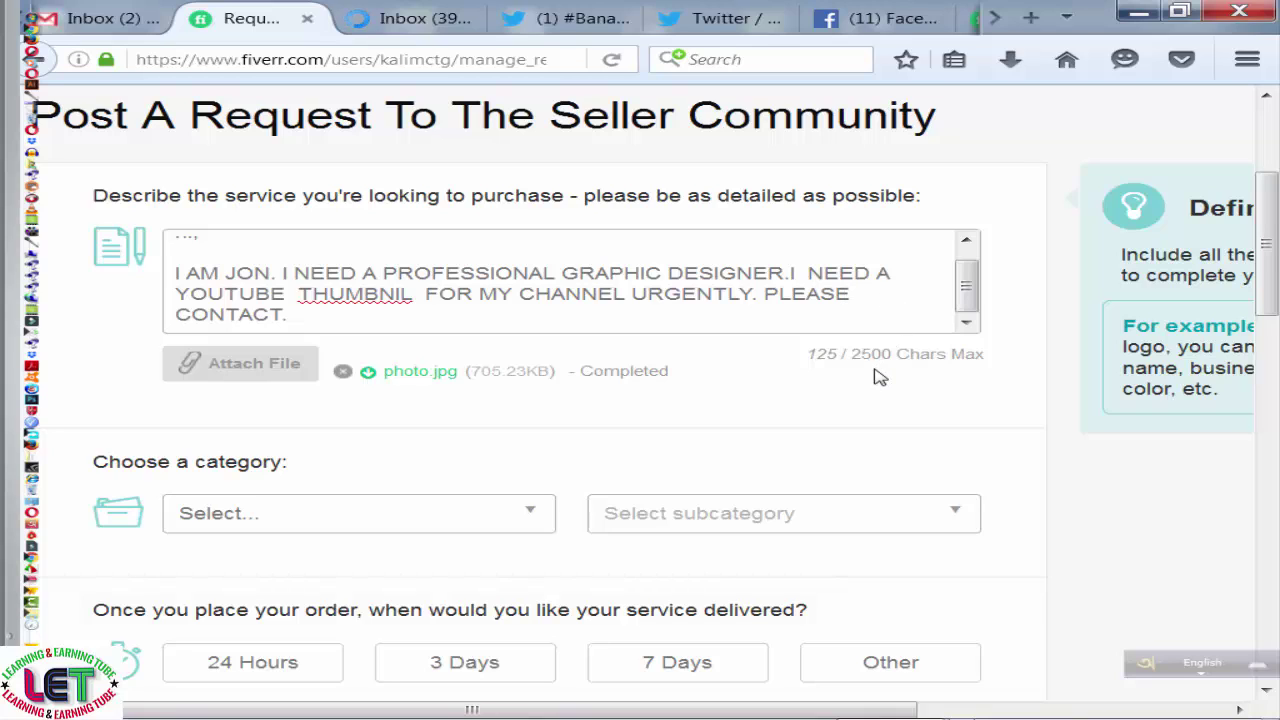
Set the request's category to Graphics & Design with the Illustration subcategory.
scroll(860, 400, down, 2)
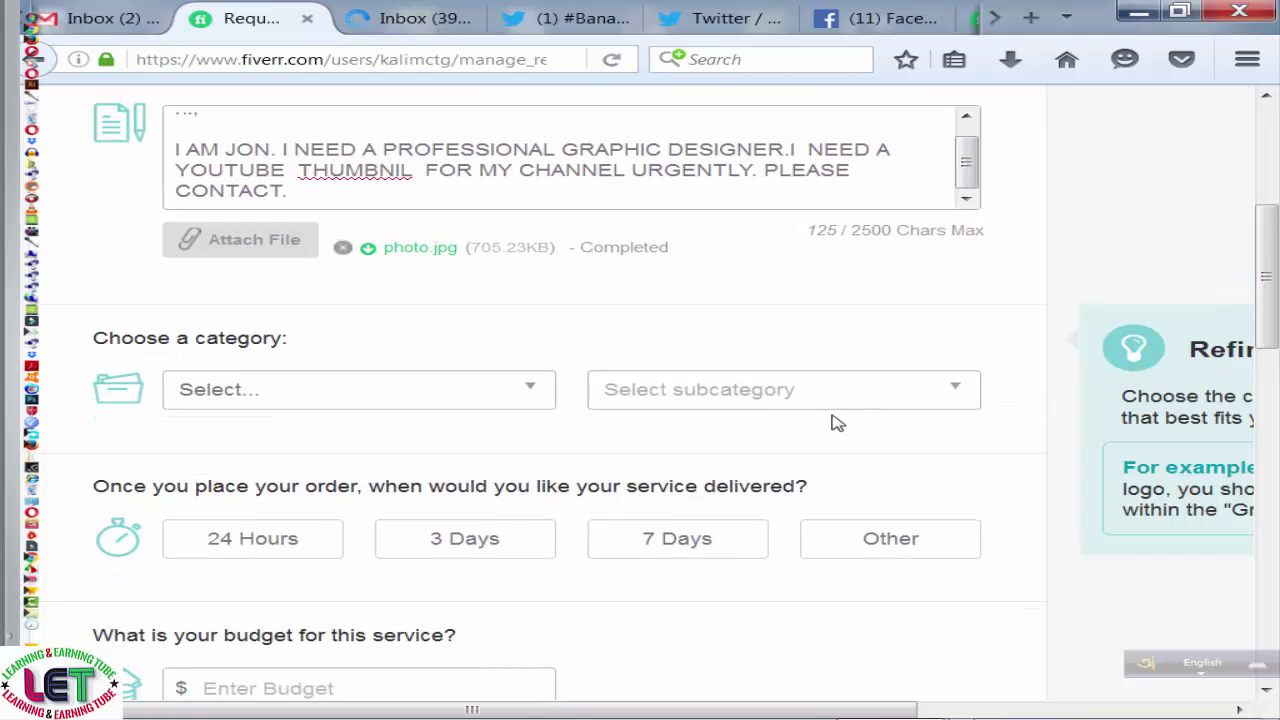
click(529, 391)
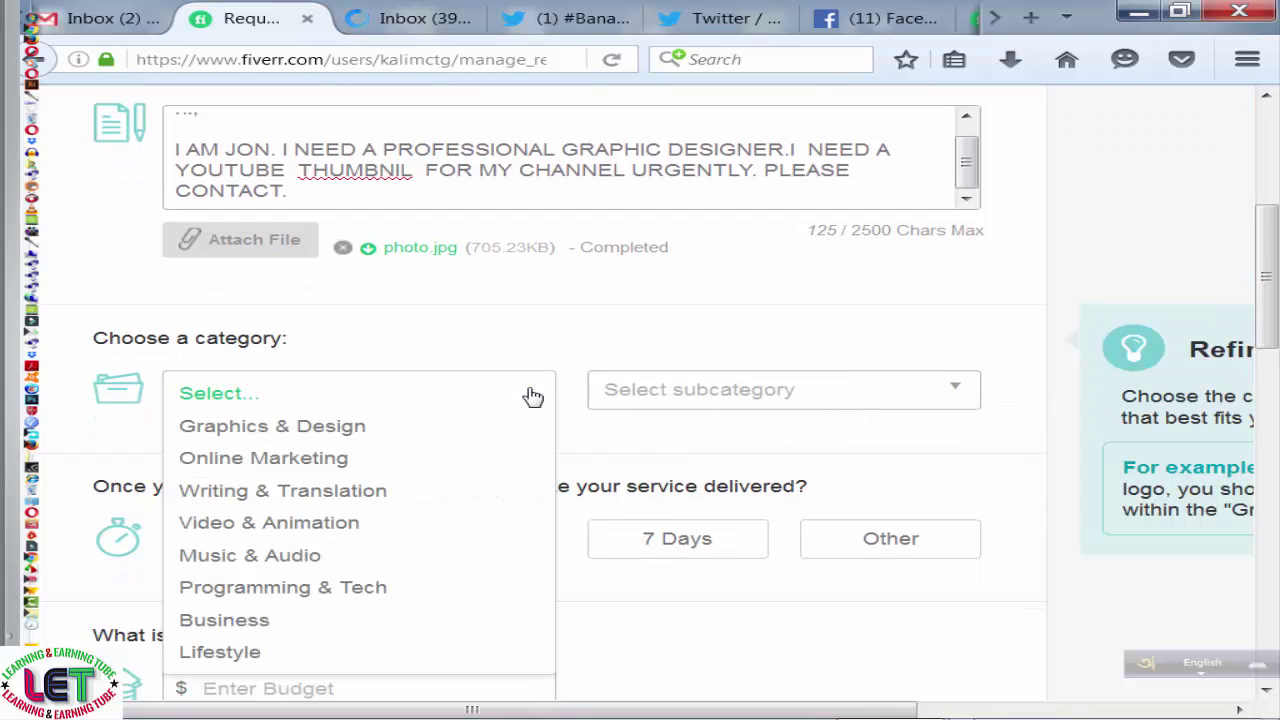
click(360, 428)
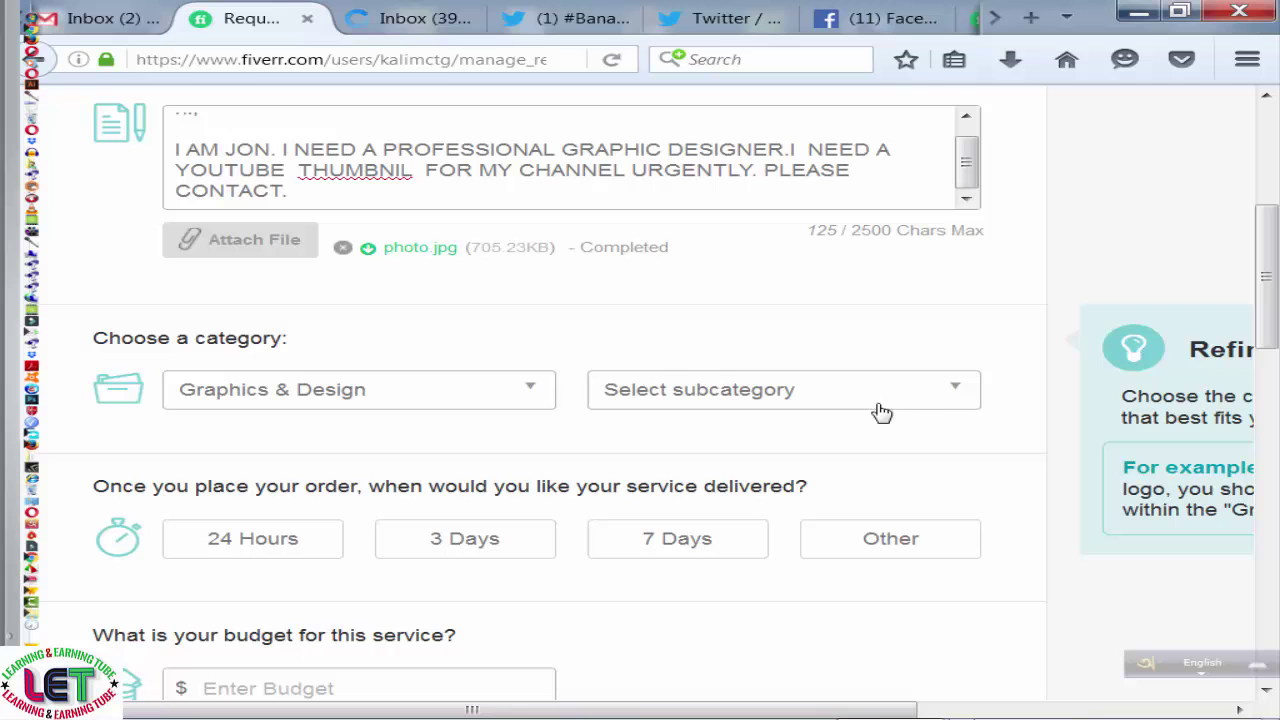
click(954, 392)
scroll(850, 457, down, 2)
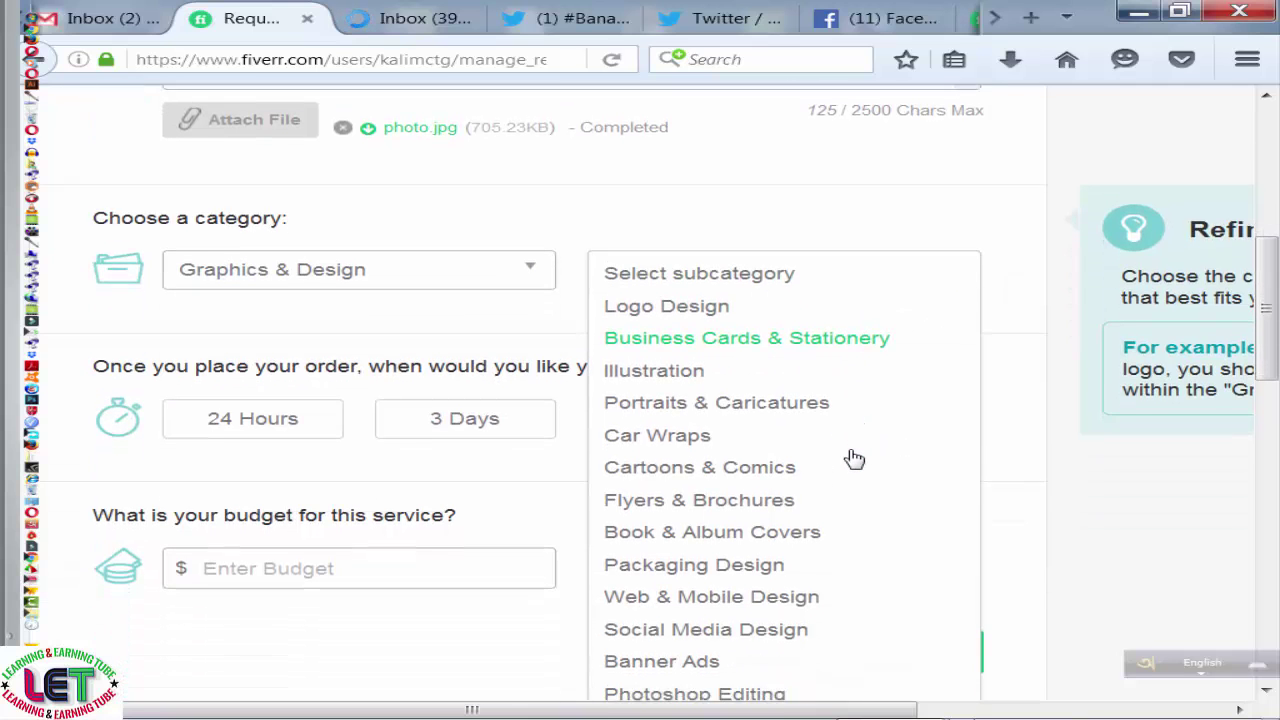
scroll(854, 458, down, 3)
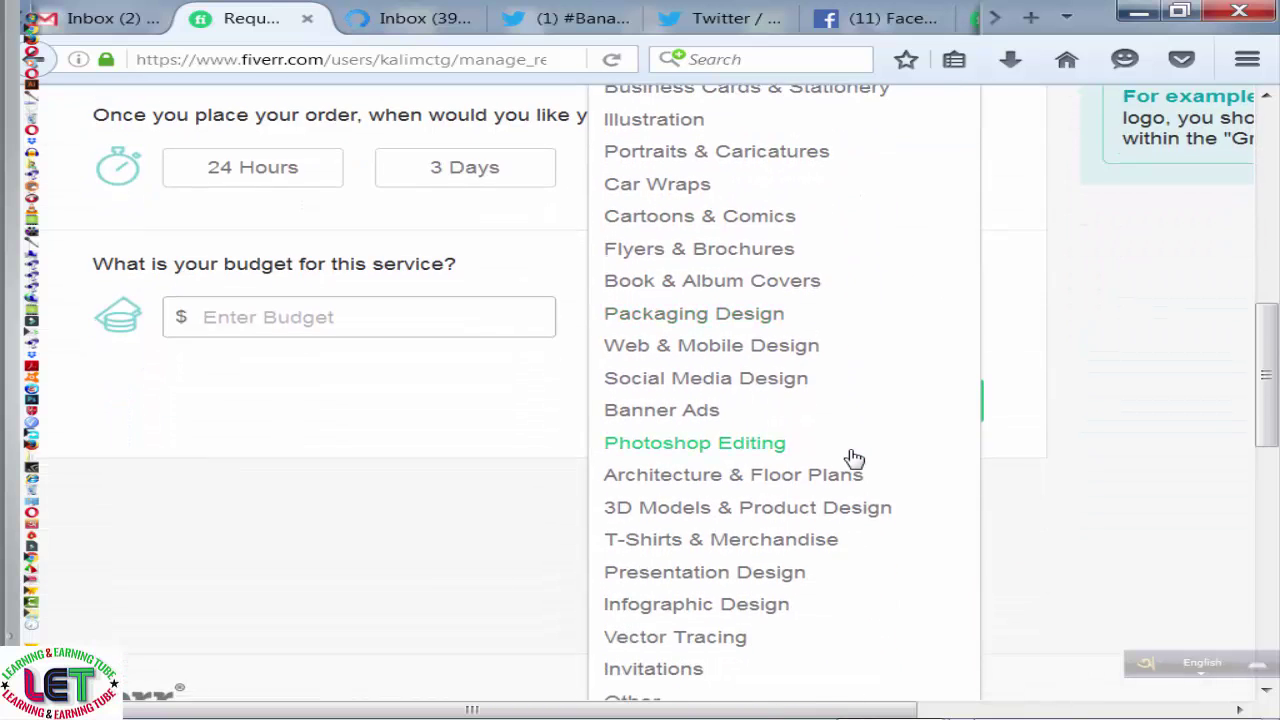
scroll(854, 458, down, 2)
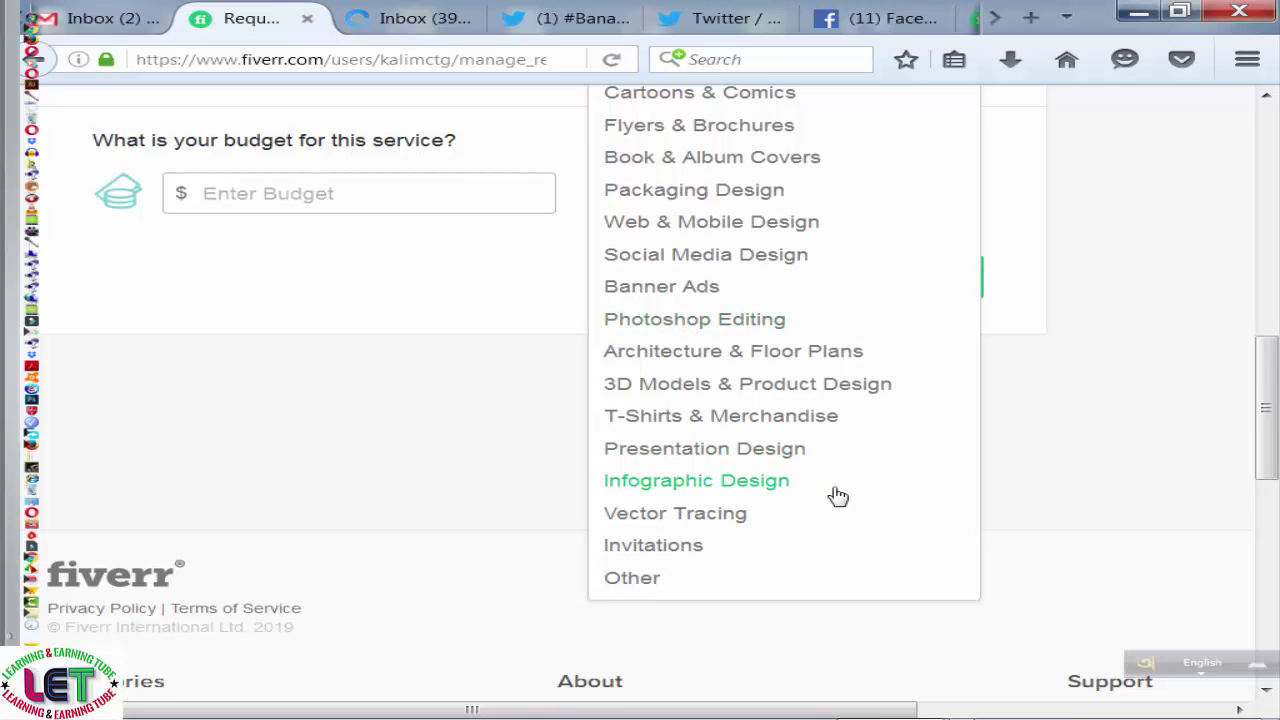
scroll(834, 498, up, 2)
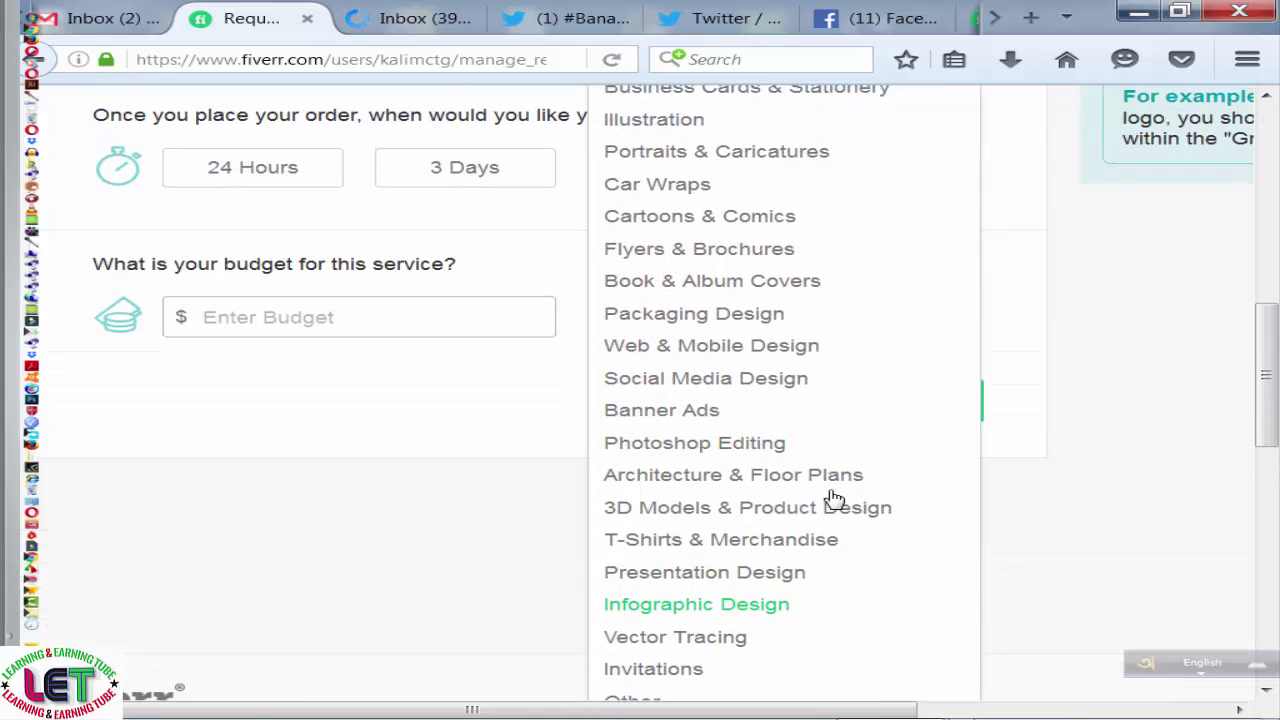
scroll(834, 498, up, 2)
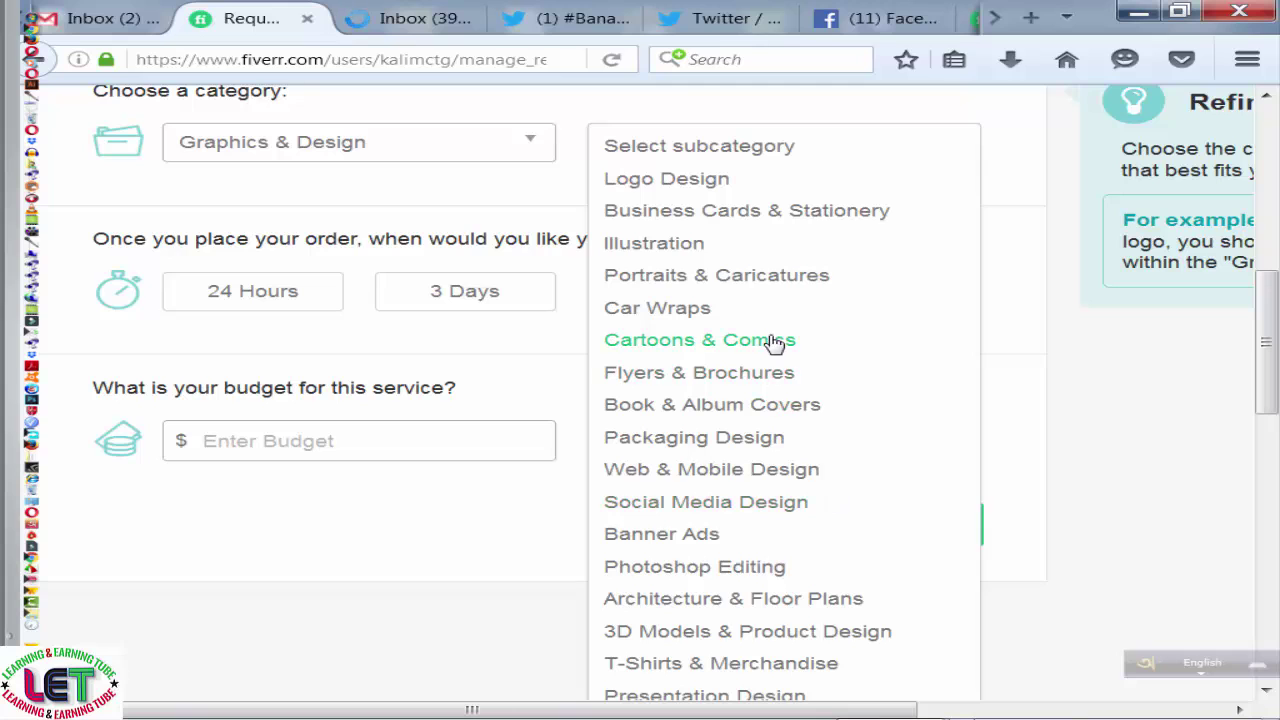
click(695, 251)
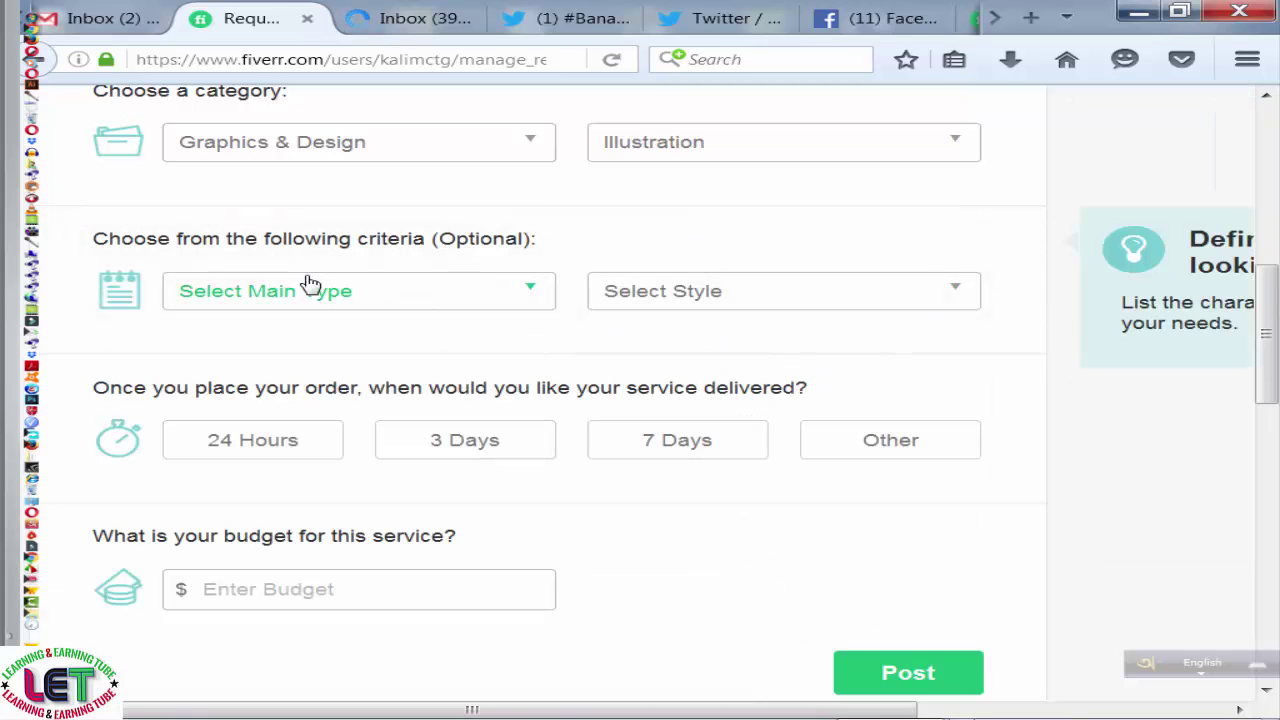
Choose Text/Lettering as the main type and Vector Art as the style in the optional criteria.
click(532, 293)
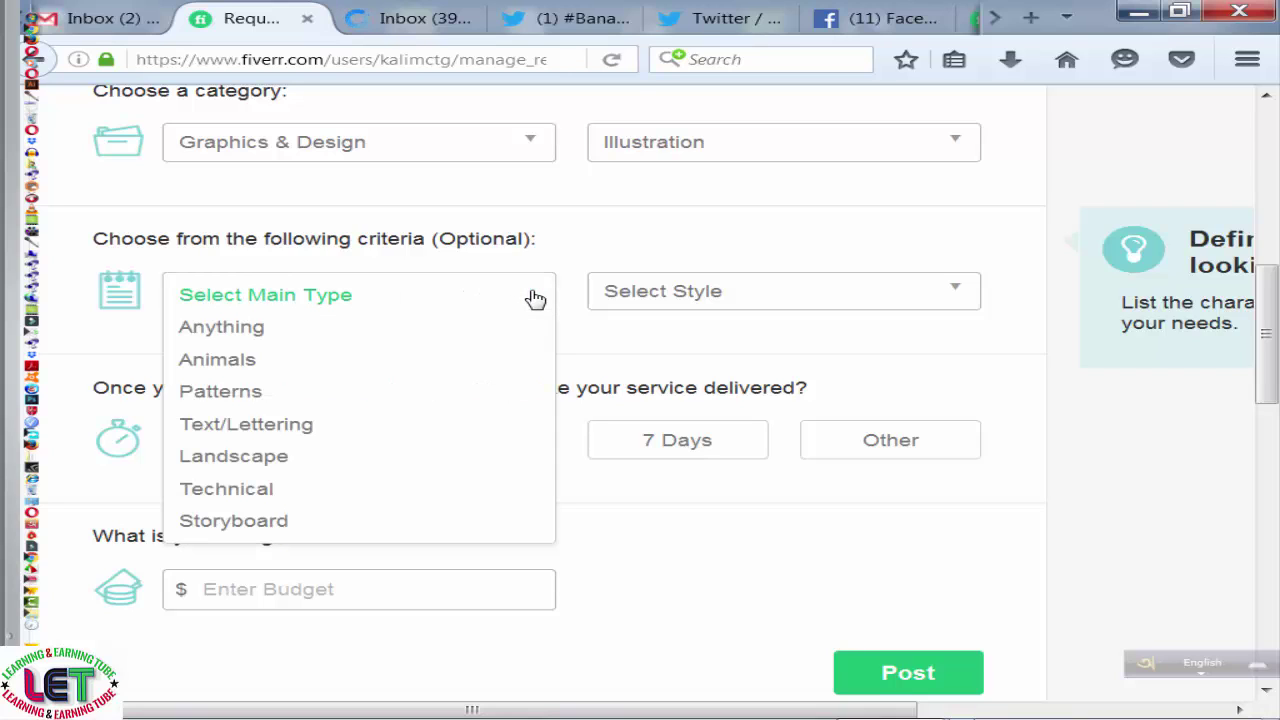
click(282, 434)
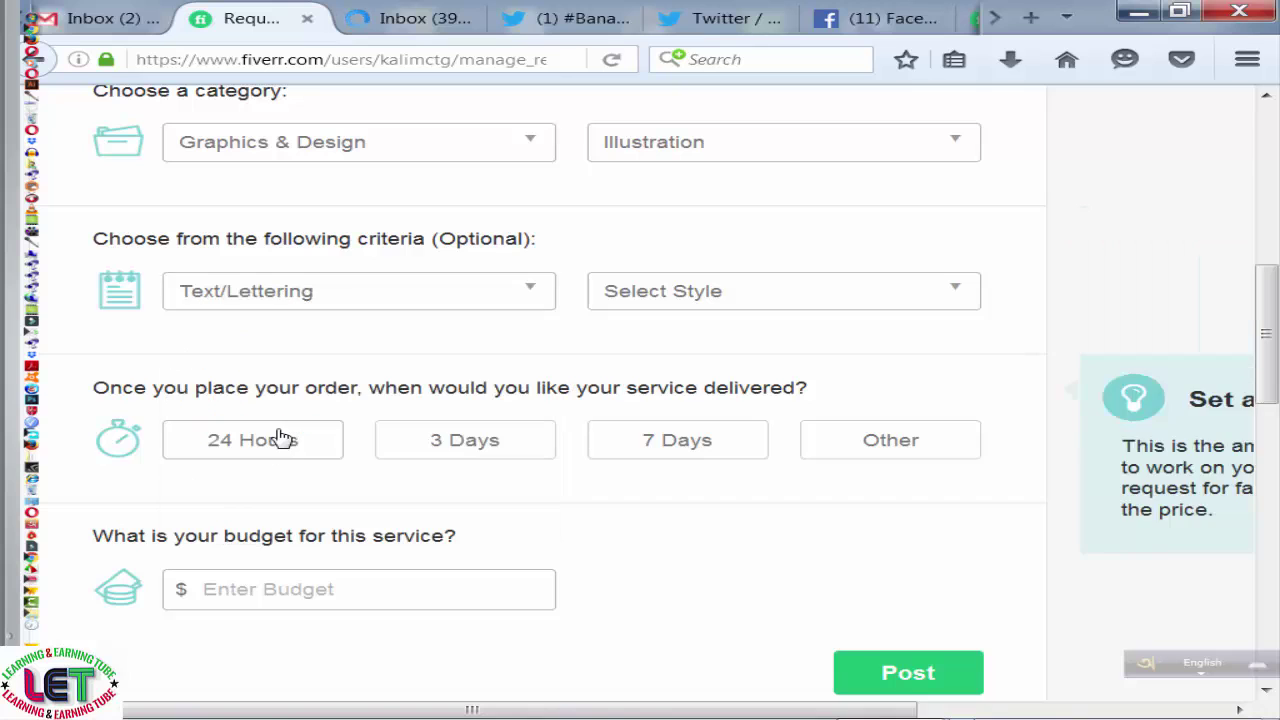
click(950, 290)
scroll(807, 390, down, 1)
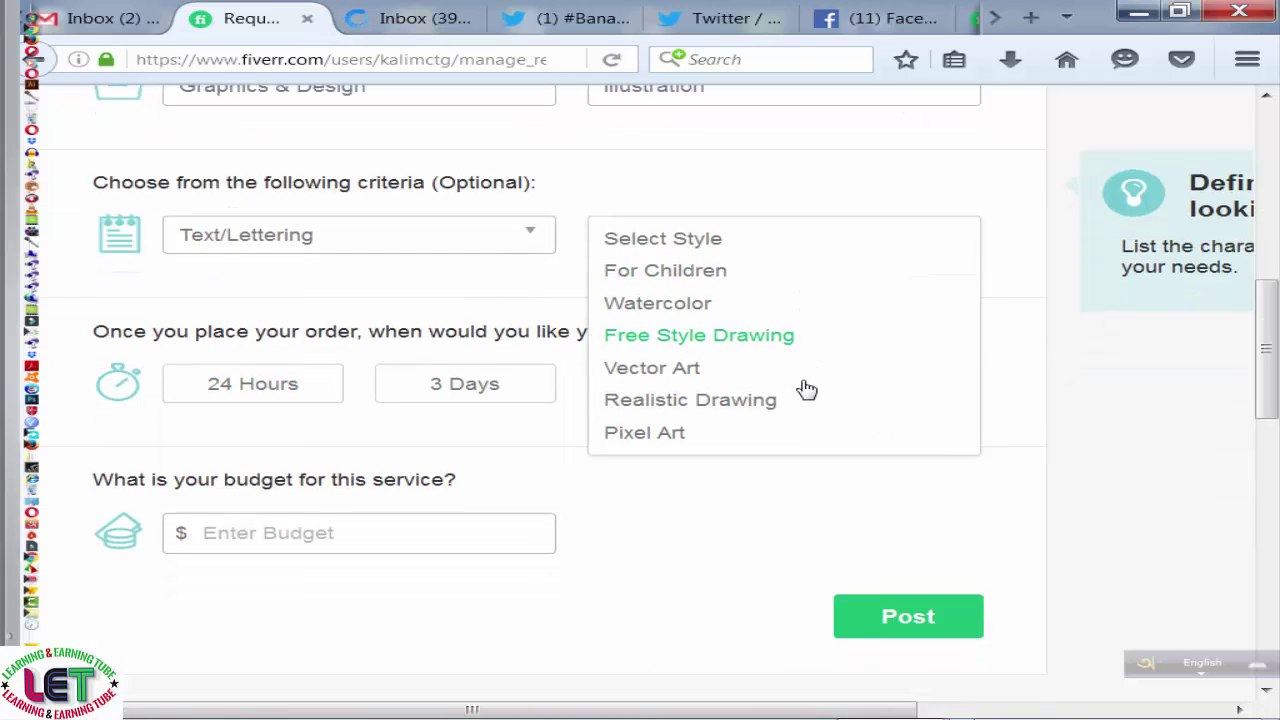
scroll(800, 390, down, 1)
click(697, 314)
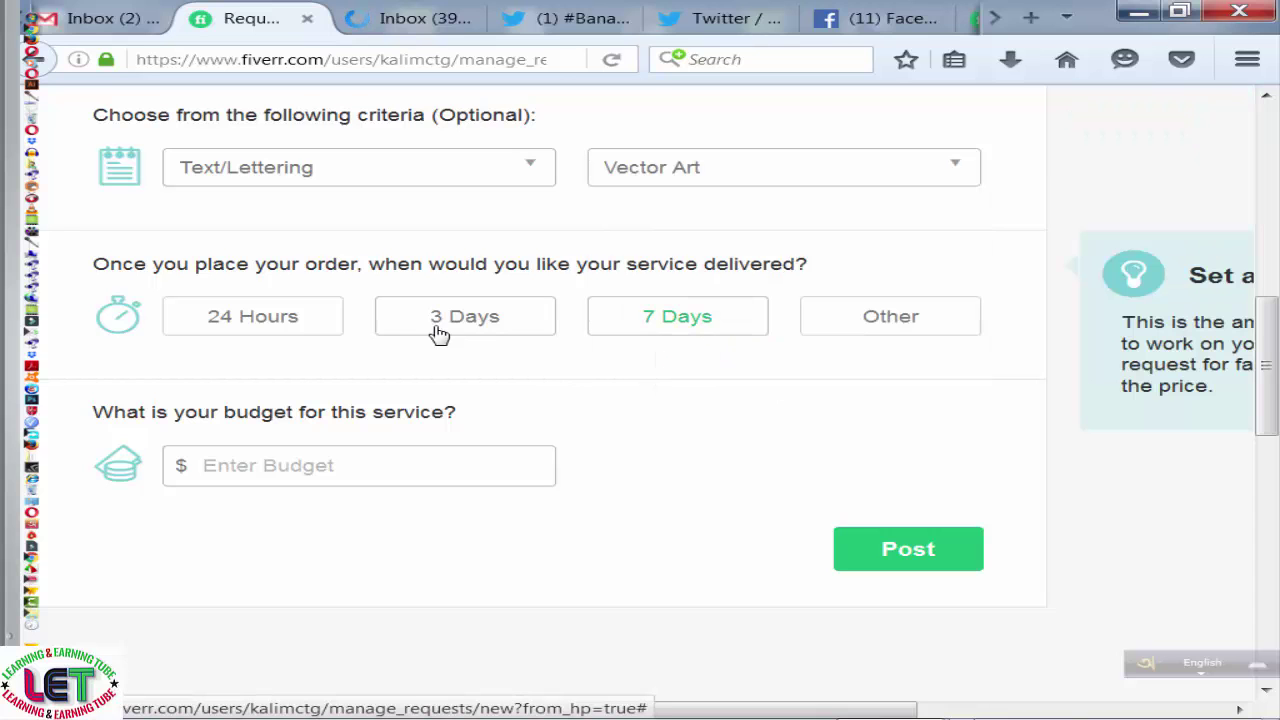
Set the delivery time to 24 Hours and the service budget to $30.
scroll(617, 408, up, 2)
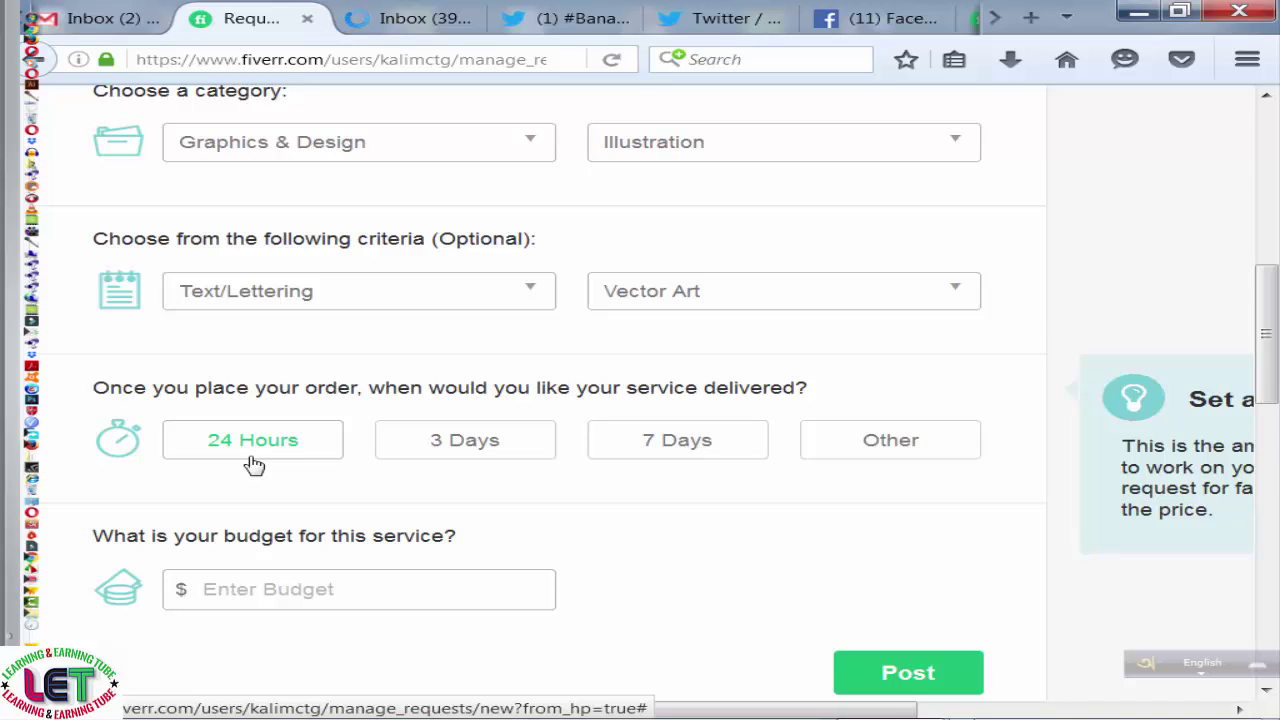
click(286, 452)
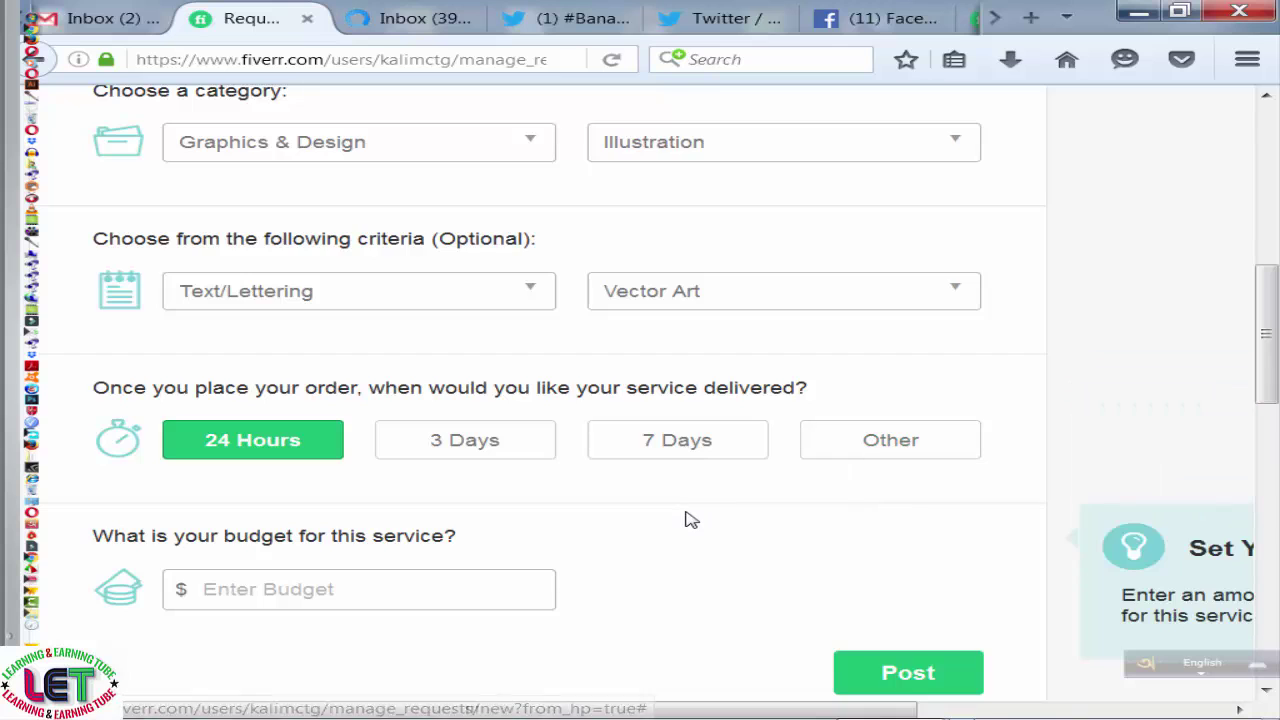
scroll(686, 520, down, 2)
scroll(600, 495, down, 2)
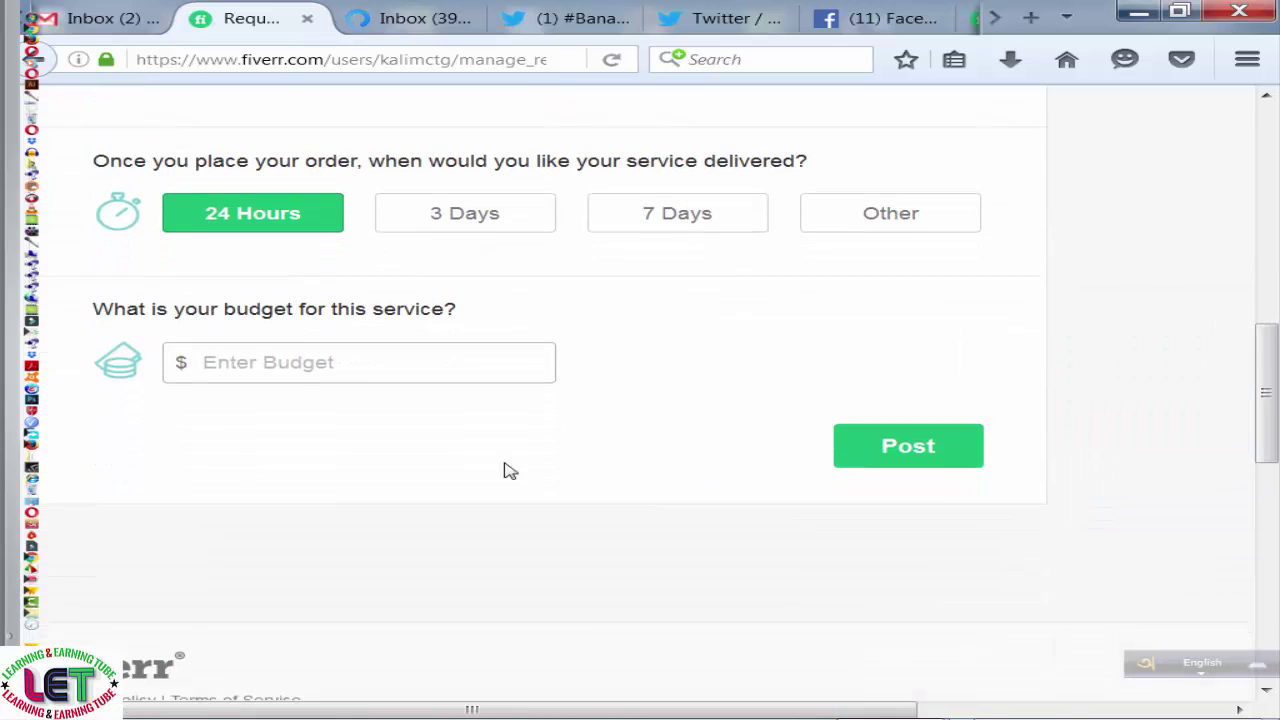
click(326, 347)
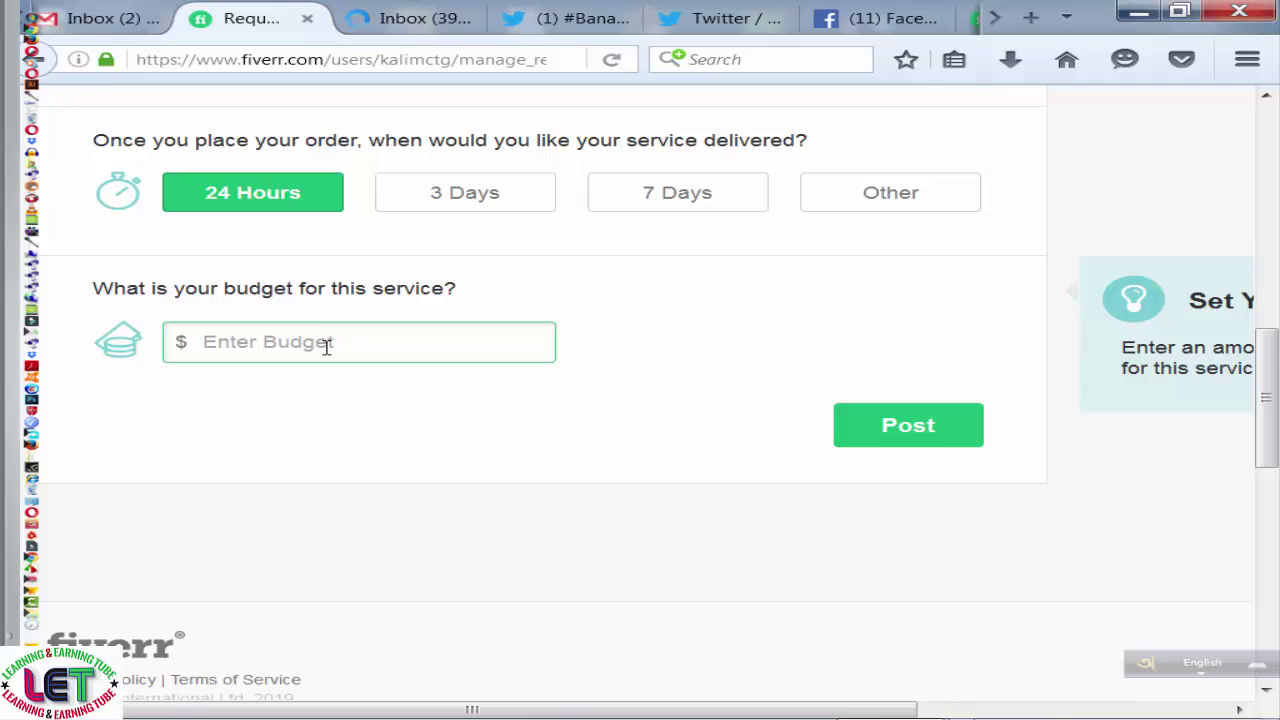
text(30)
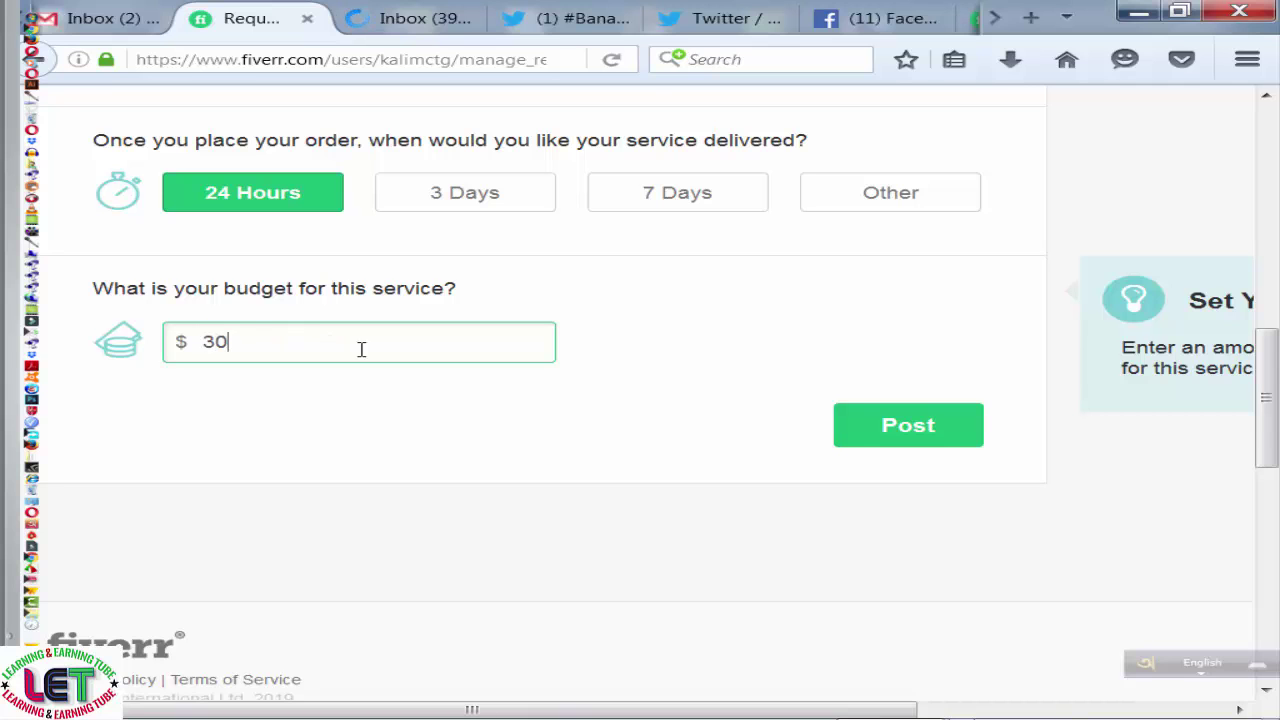
Review the completed request form, checking the description, attachment, category, criteria, delivery time and budget.
scroll(614, 512, up, 6)
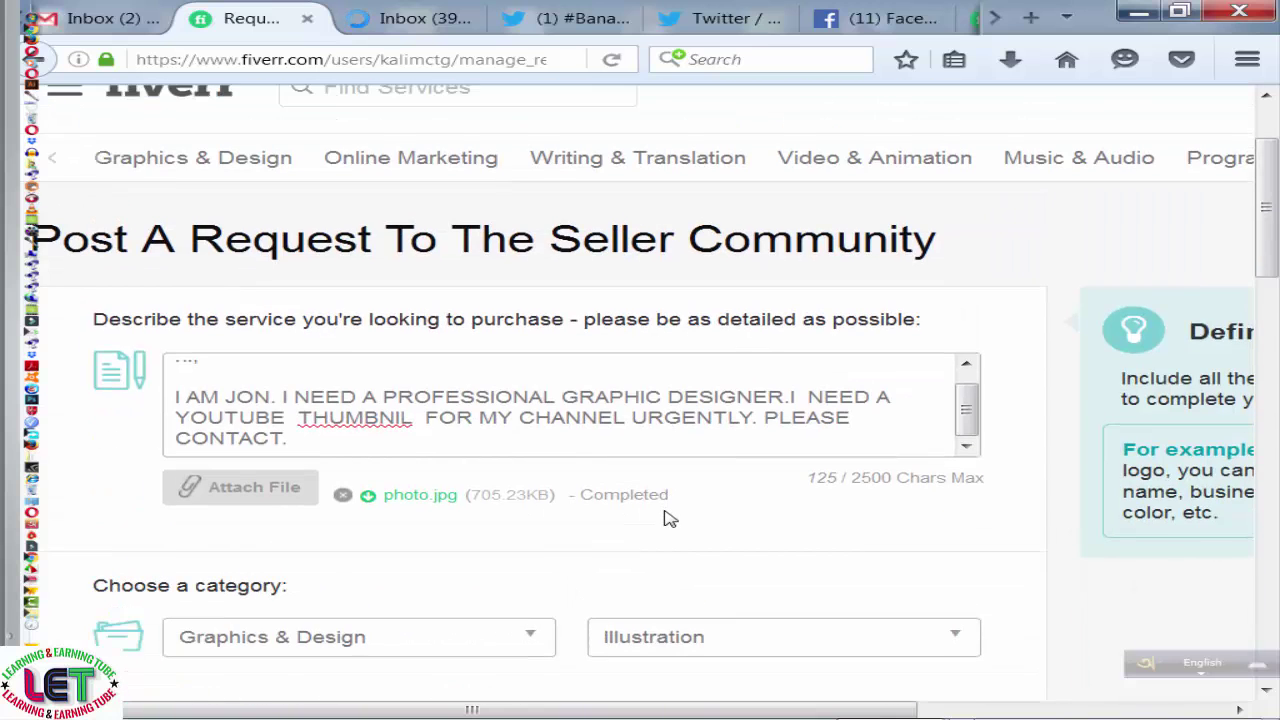
scroll(670, 518, down, 3)
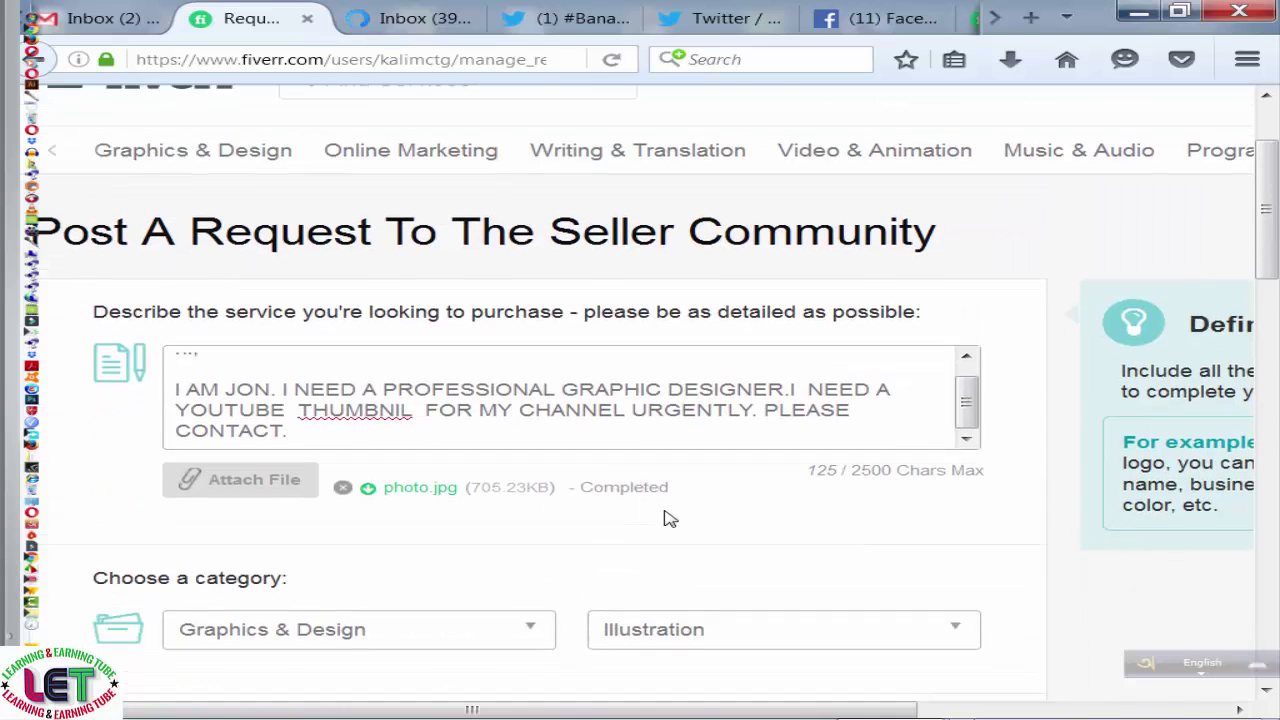
scroll(670, 518, down, 5)
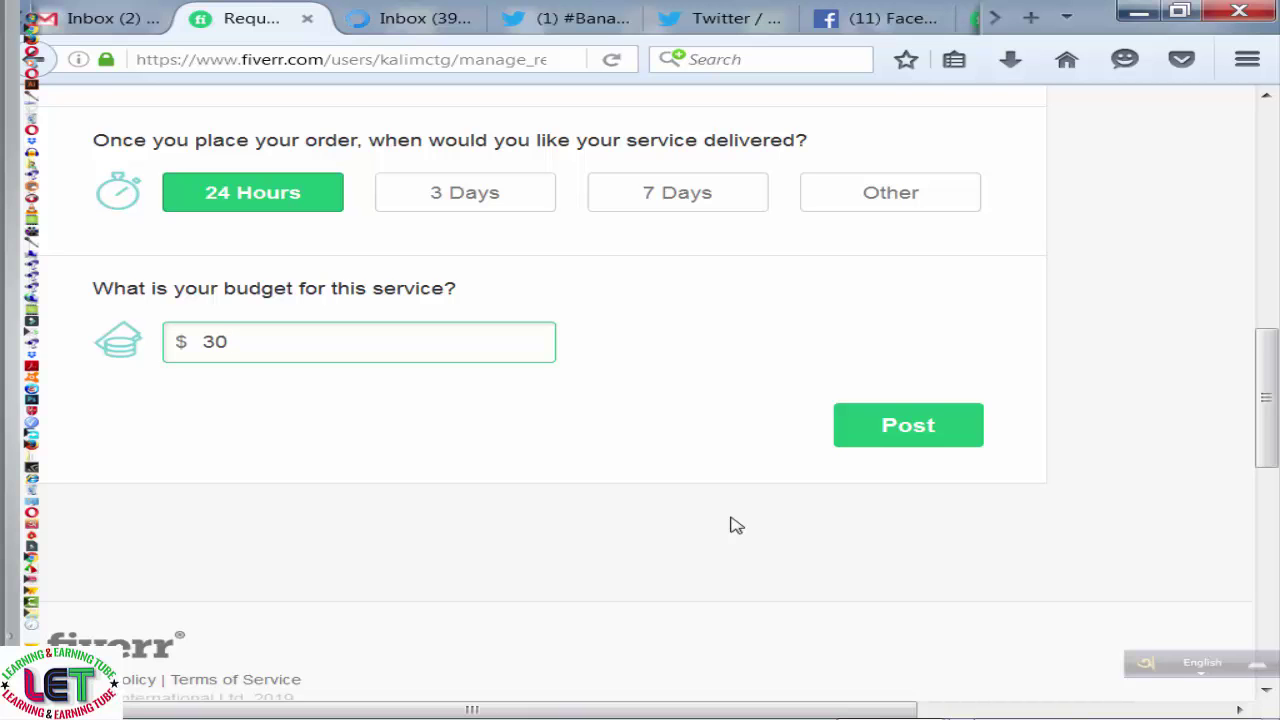
scroll(736, 525, up, 1)
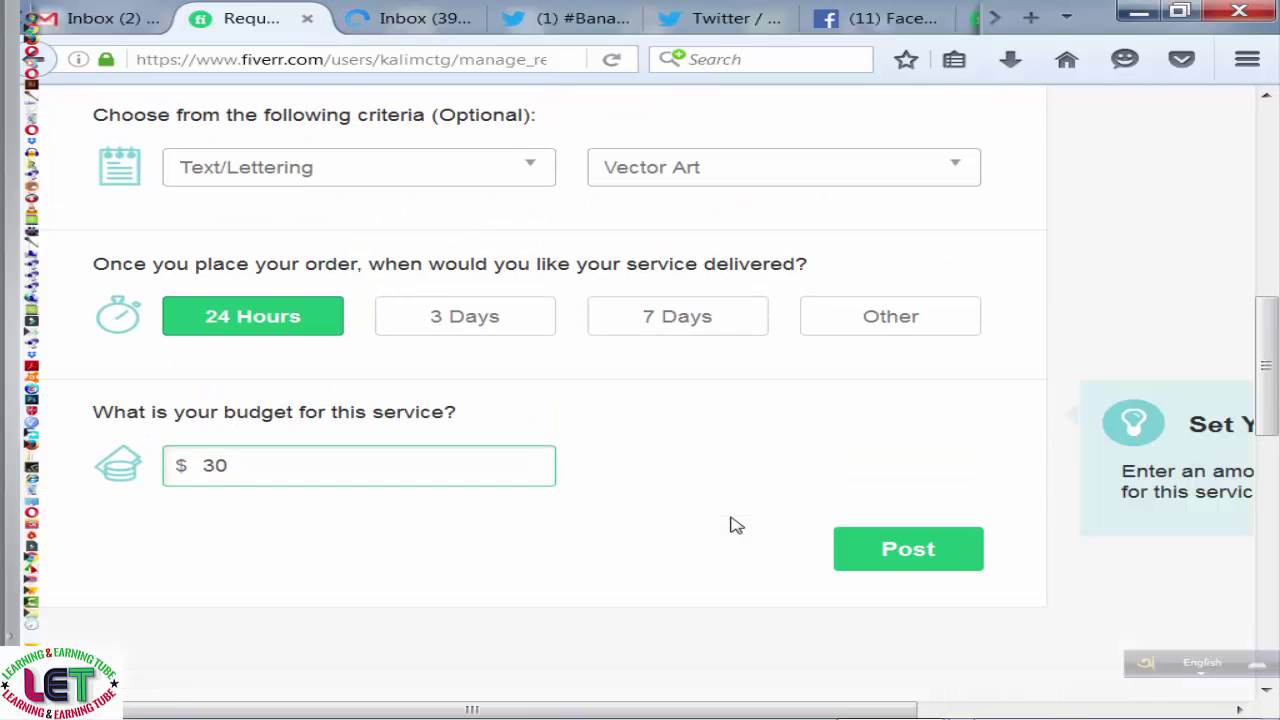
scroll(736, 525, up, 1)
scroll(736, 525, up, 5)
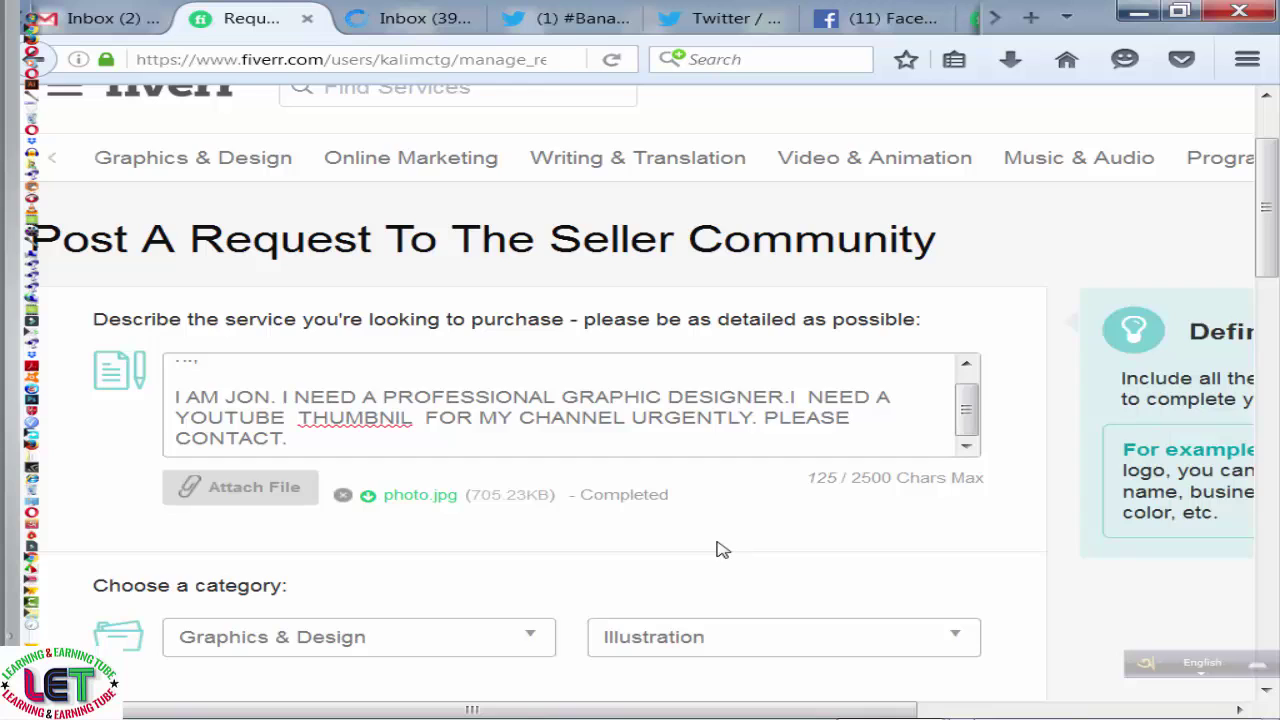
scroll(720, 549, up, 1)
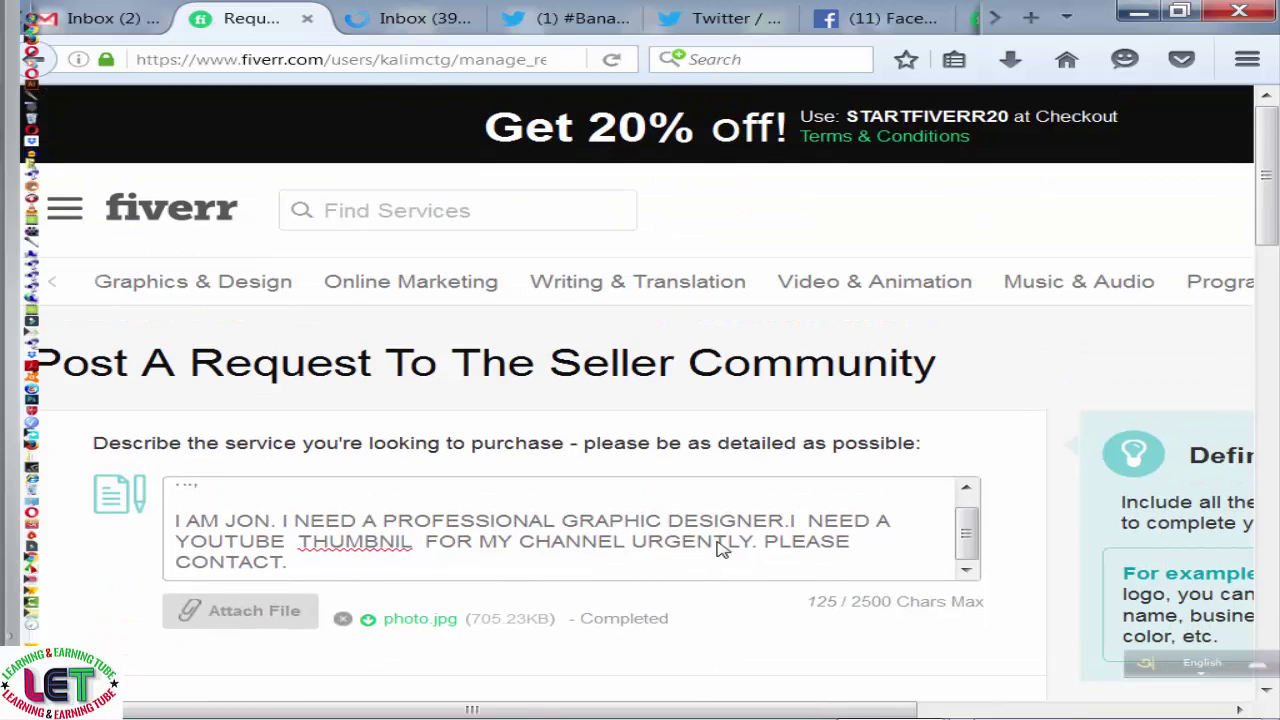
scroll(709, 571, down, 1)
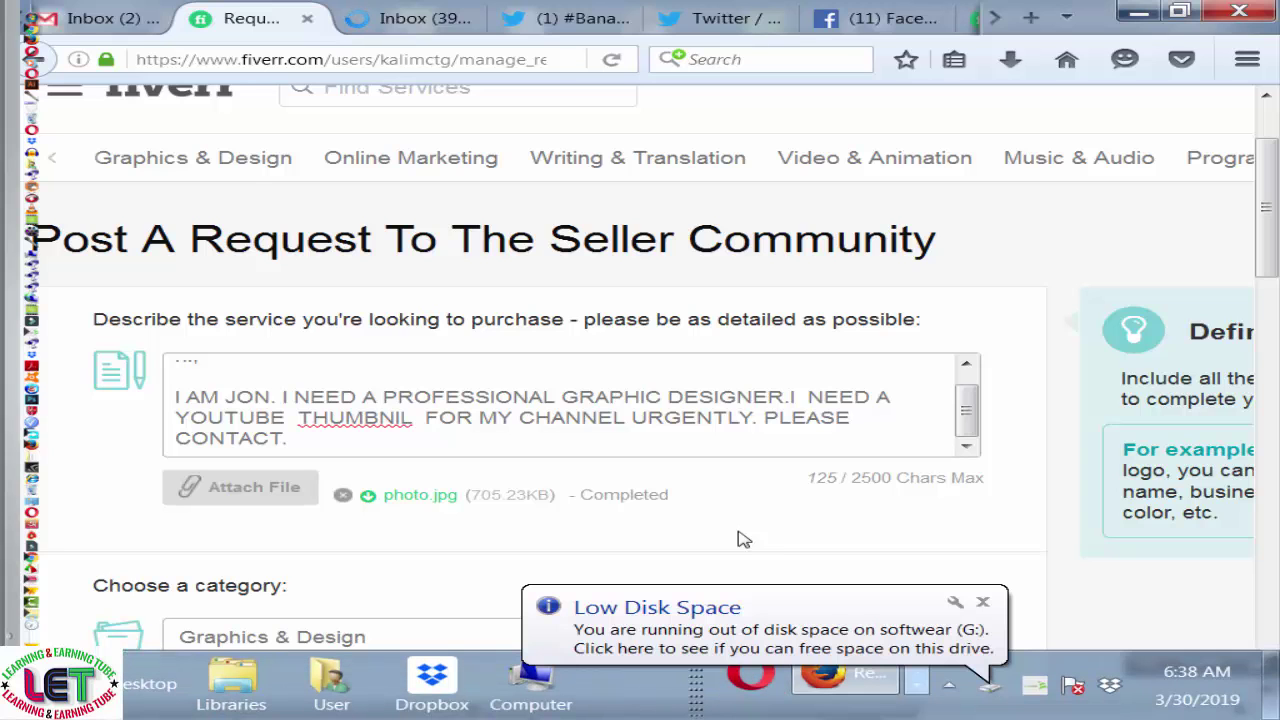
scroll(743, 540, down, 2)
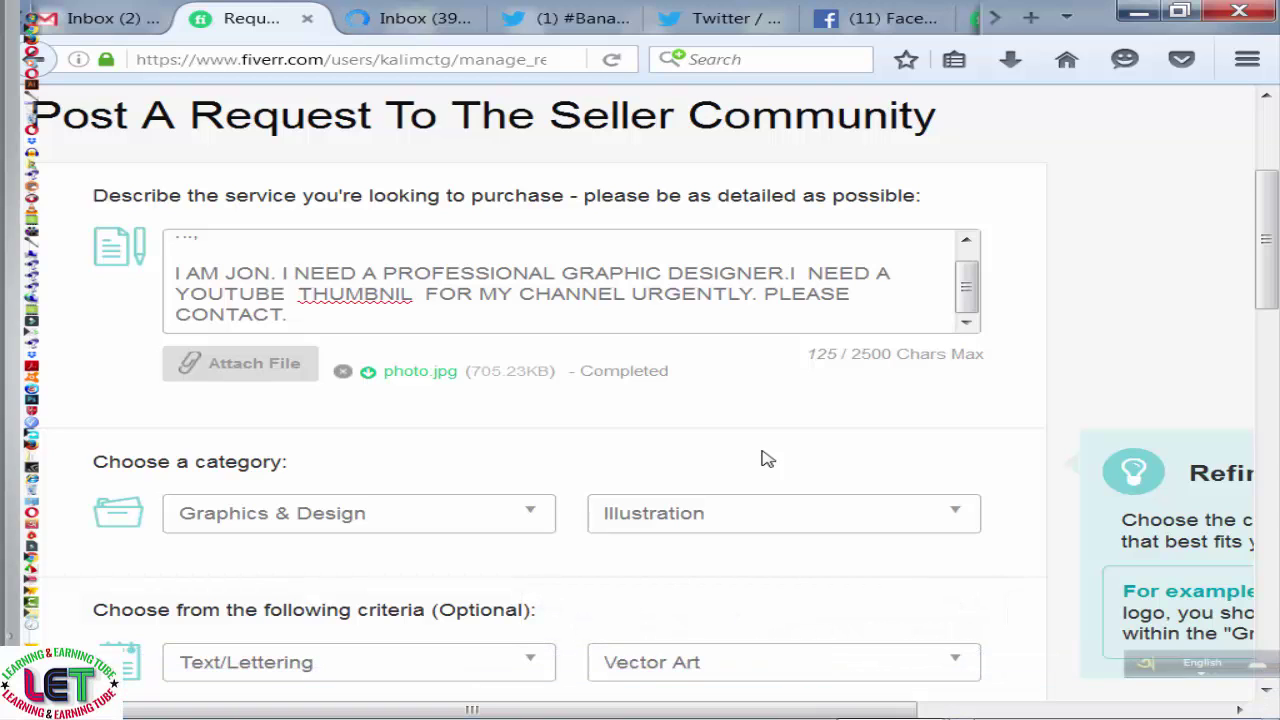
scroll(766, 458, down, 4)
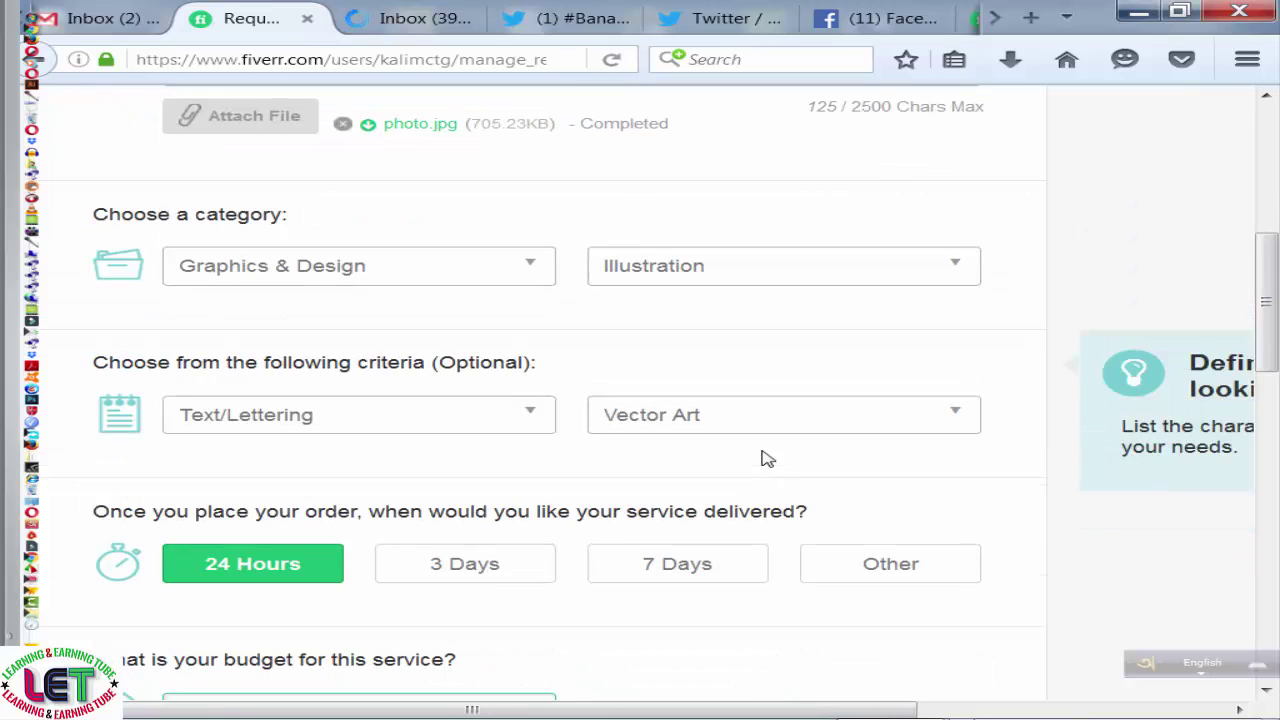
scroll(766, 458, up, 8)
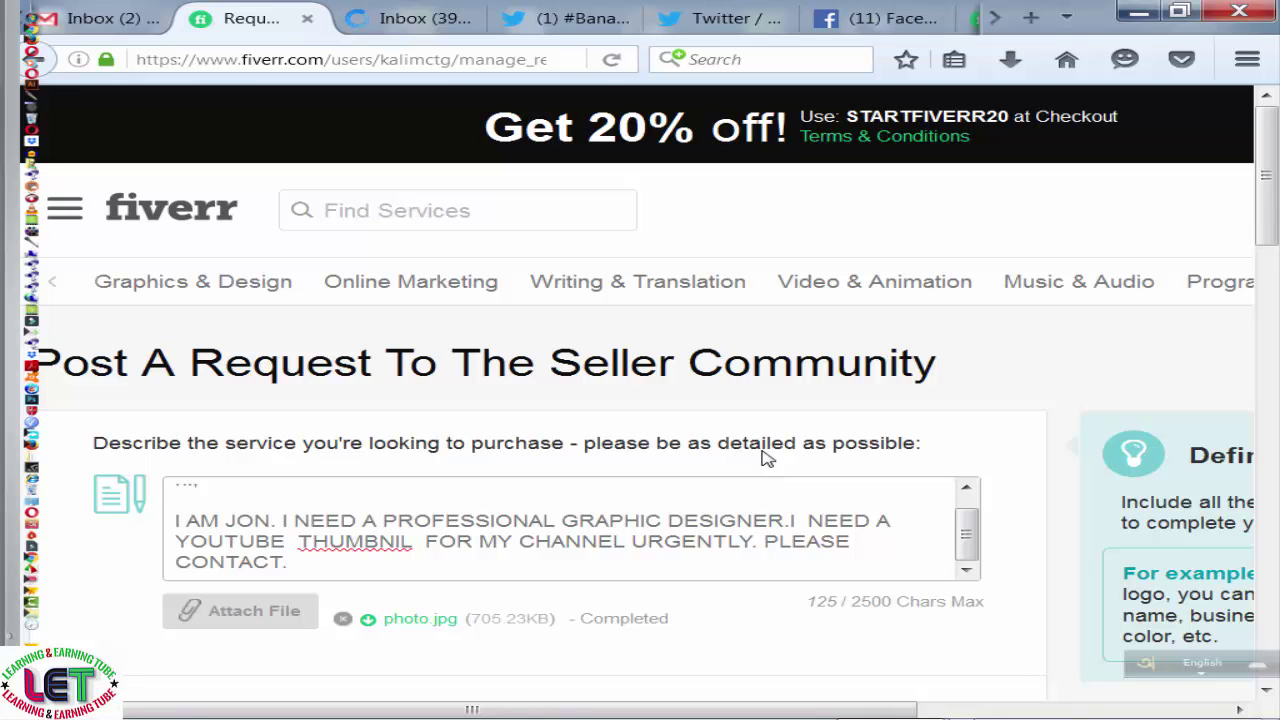
Switch to the browser window showing the YouTube channel's Videos page and maximize it.
drag(1090, 18, 1035, 338)
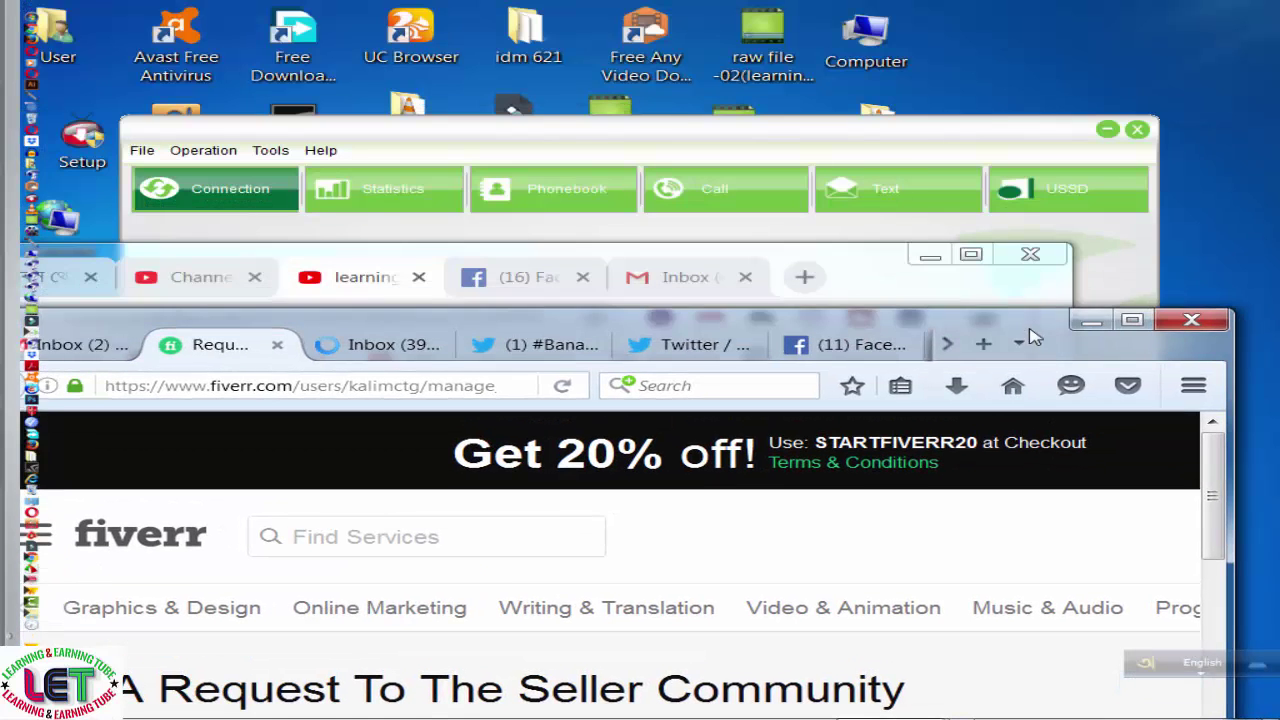
click(1014, 277)
click(971, 254)
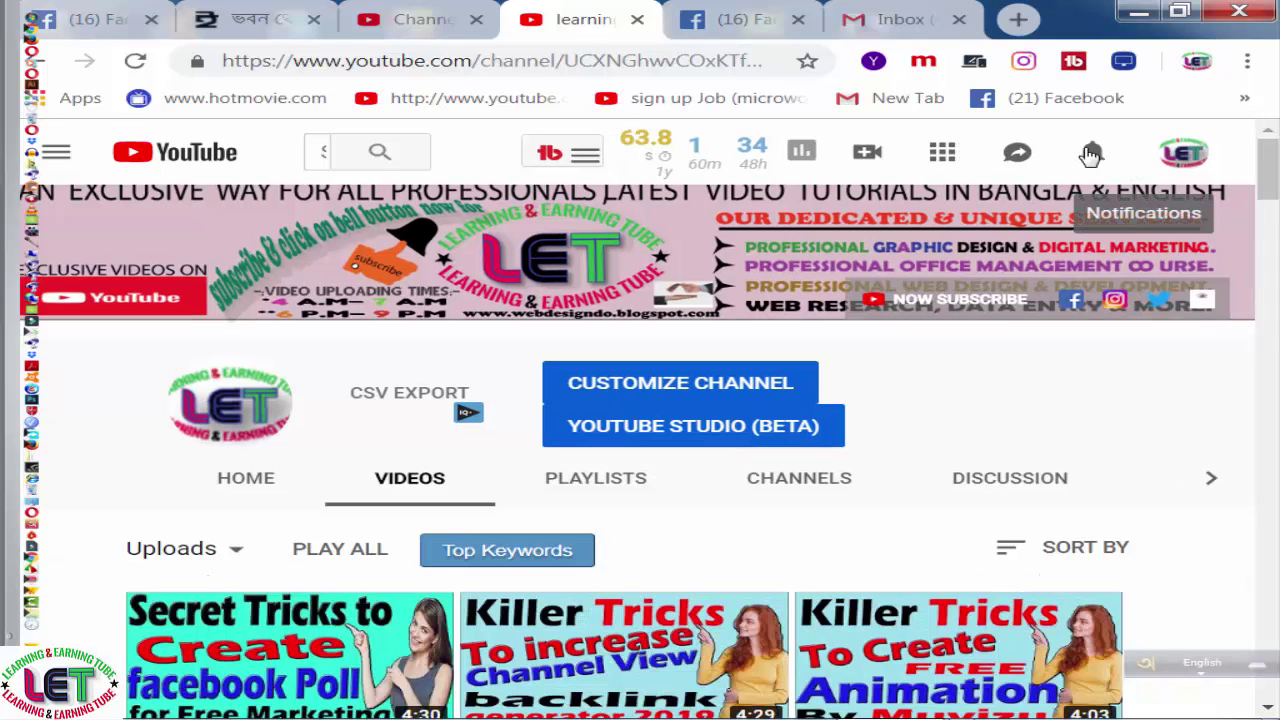
Look through the channel's uploaded videos, examining their thumbnails and titles, including the Fiverr series.
scroll(678, 533, down, 2)
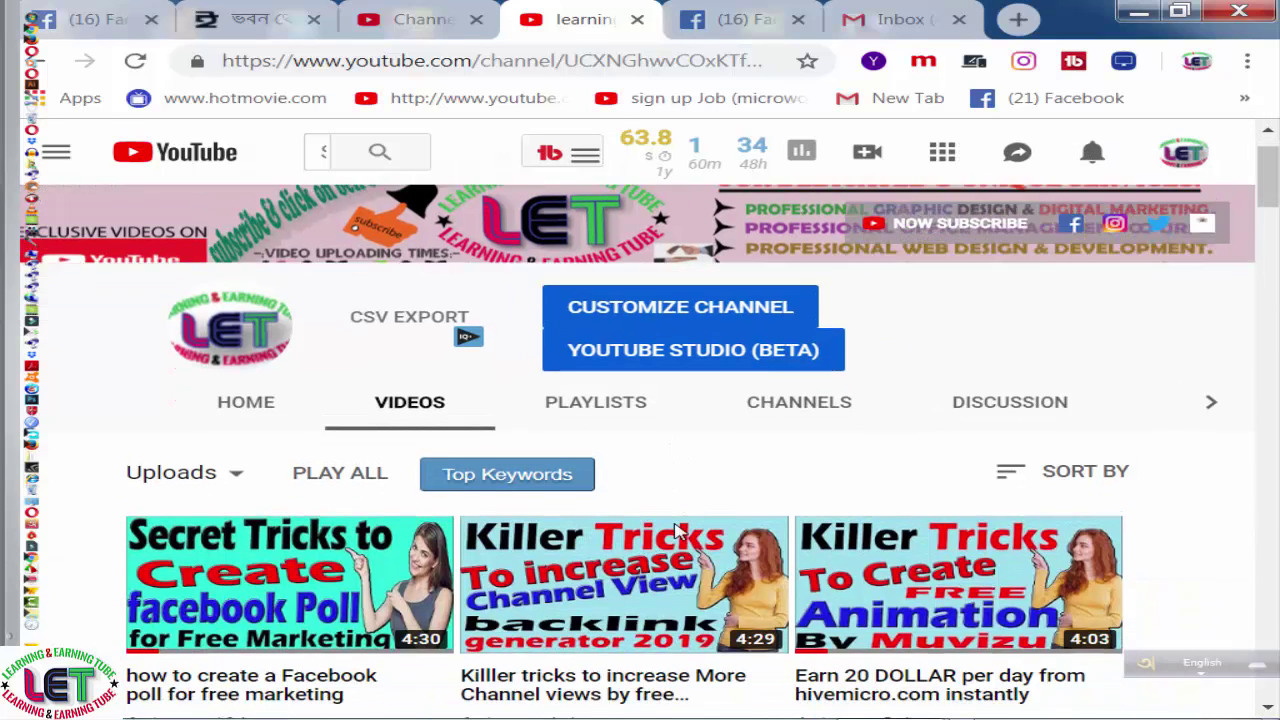
scroll(678, 533, down, 1)
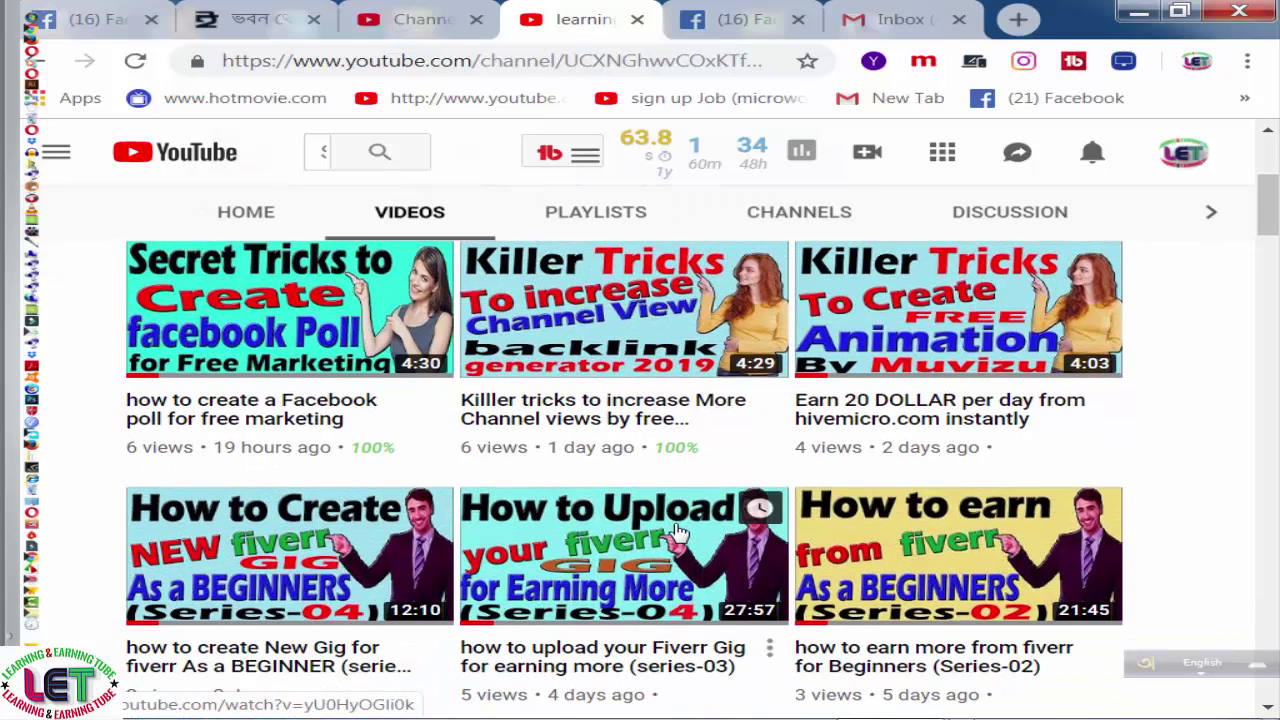
scroll(678, 533, down, 1)
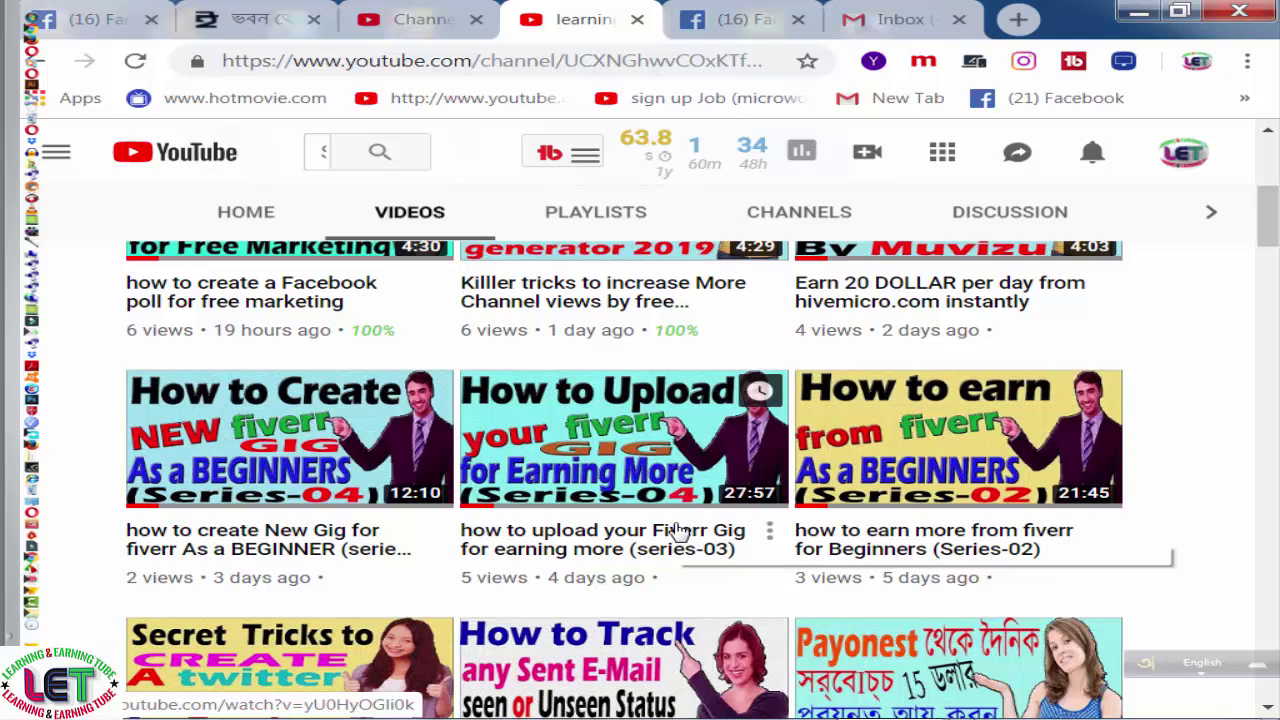
scroll(678, 533, down, 2)
scroll(678, 533, down, 5)
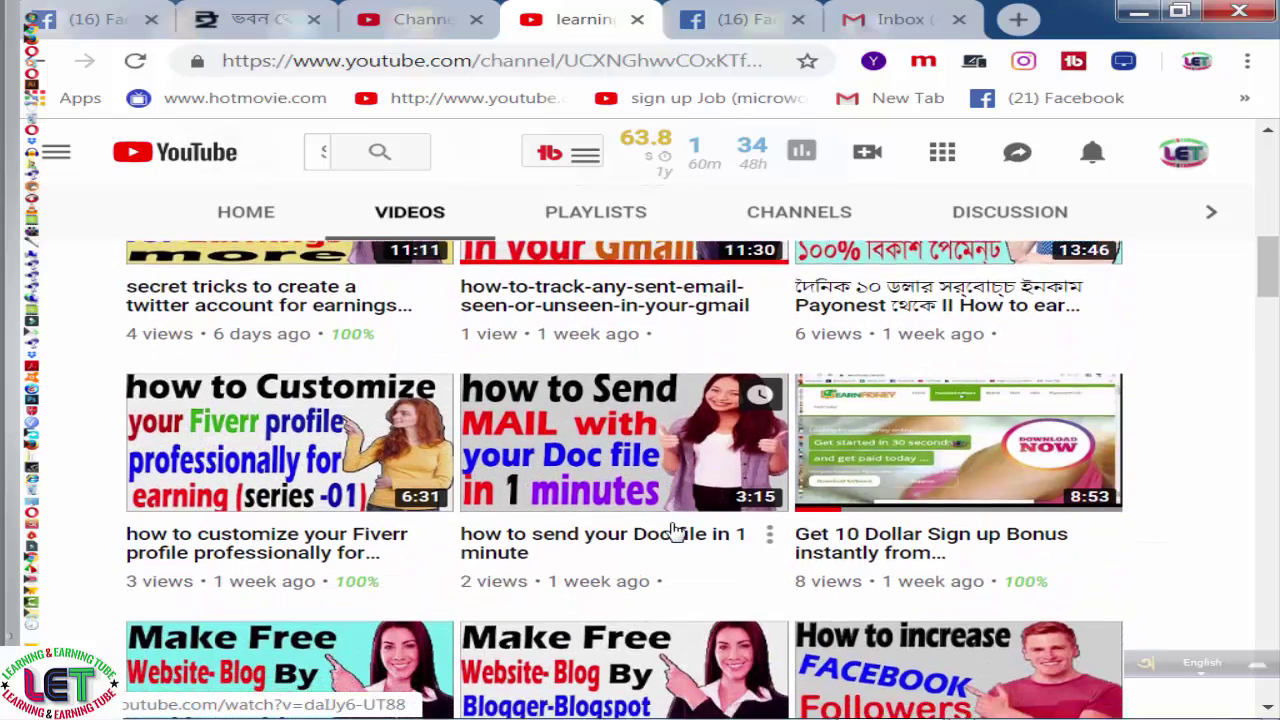
scroll(673, 531, down, 1)
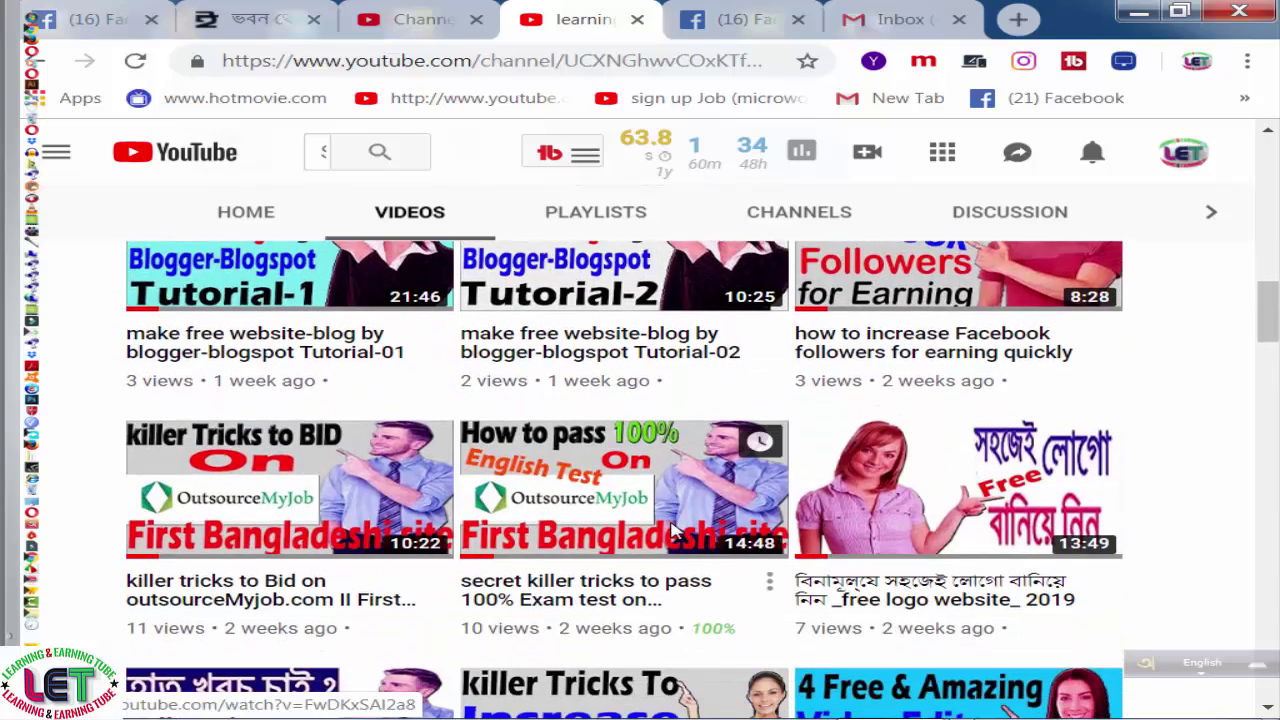
scroll(675, 532, down, 2)
scroll(675, 532, down, 3)
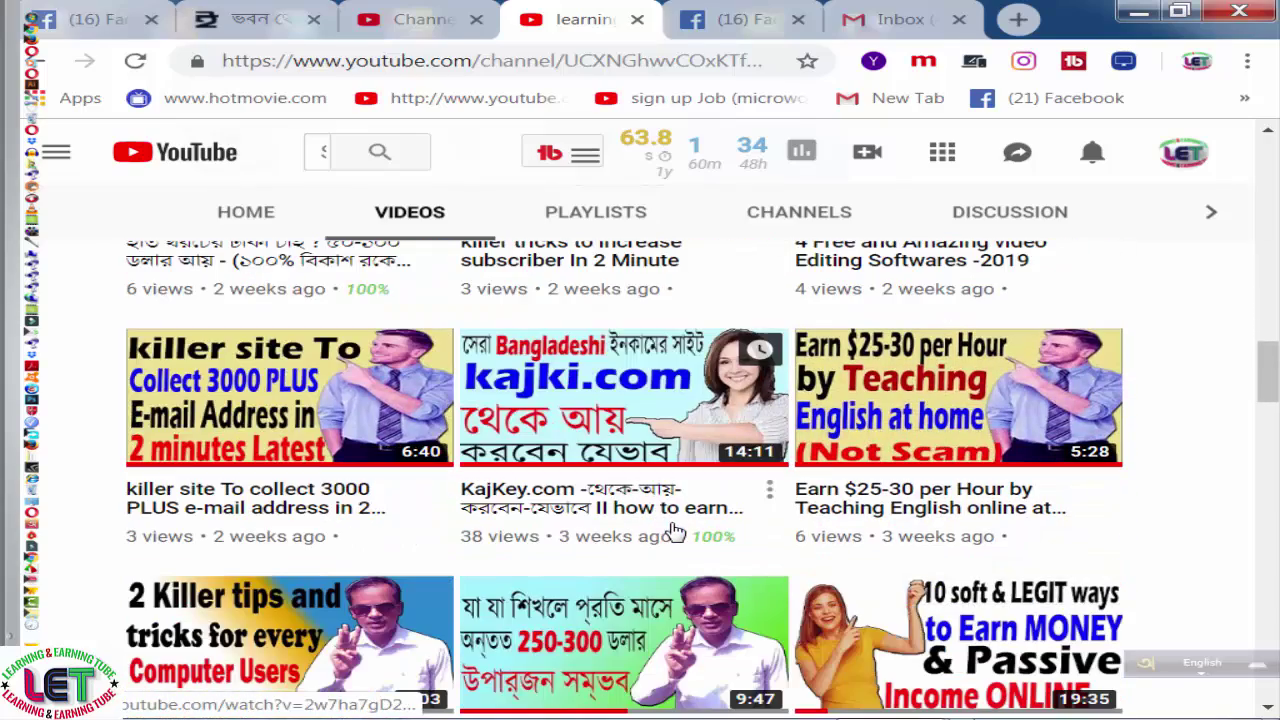